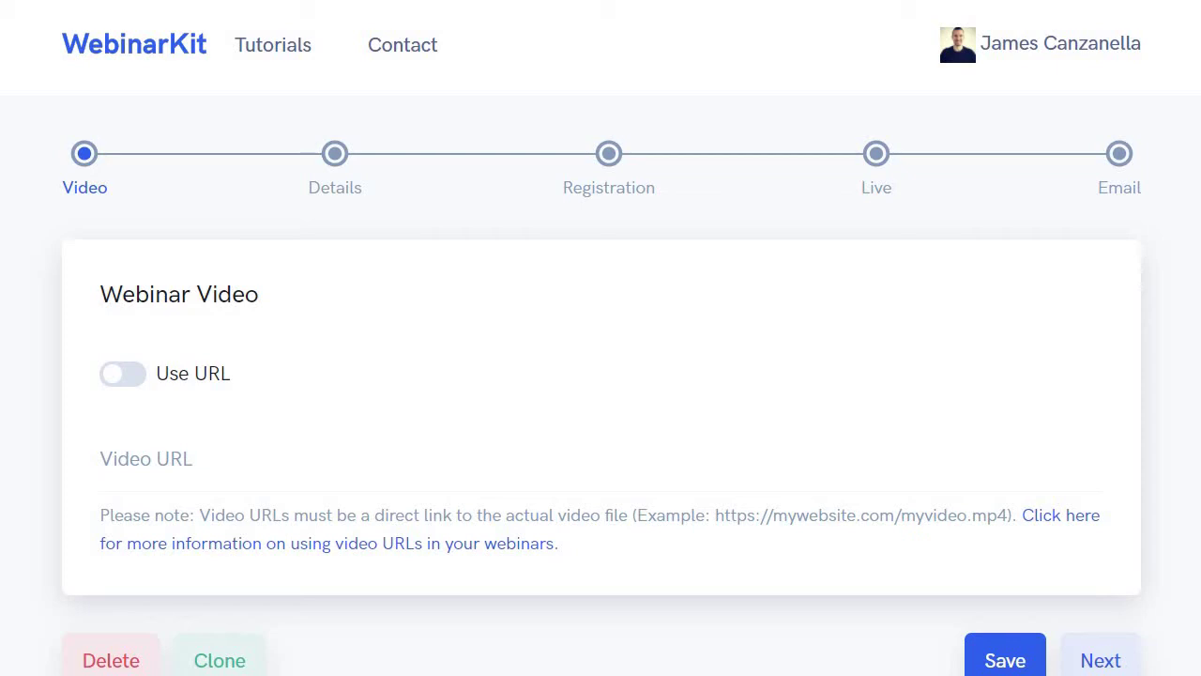
Continue to the webinar details and set the webinar to active.
click(1100, 660)
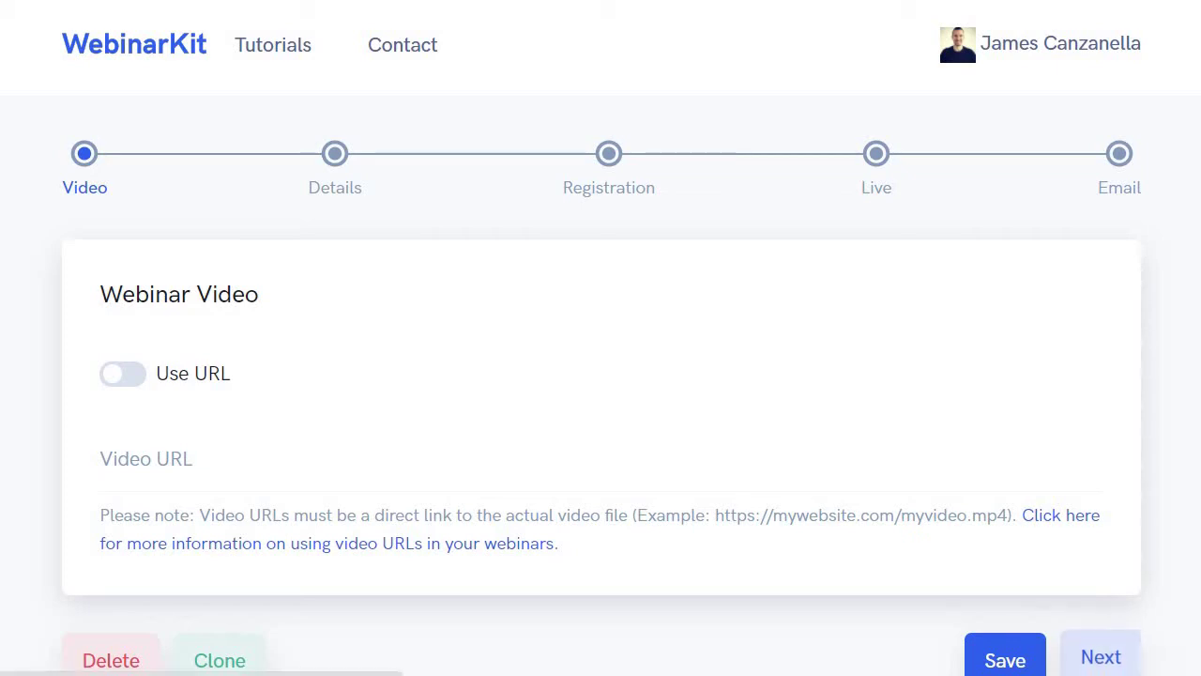
scroll(600, 375, down, 3)
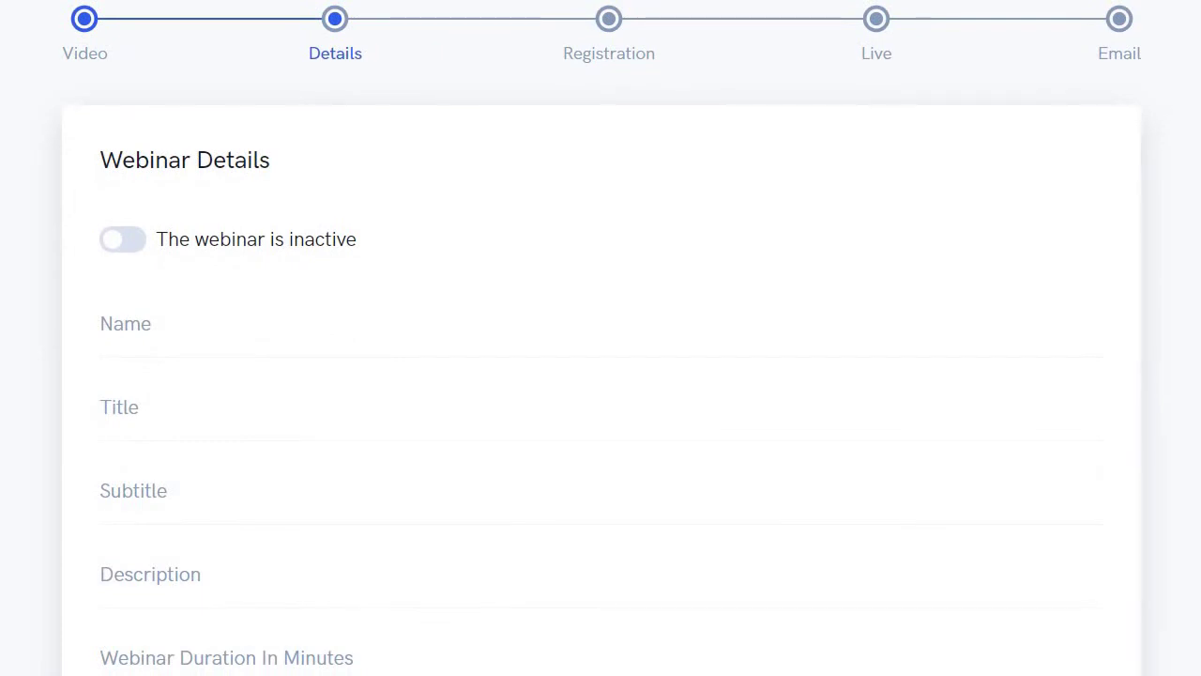
click(122, 238)
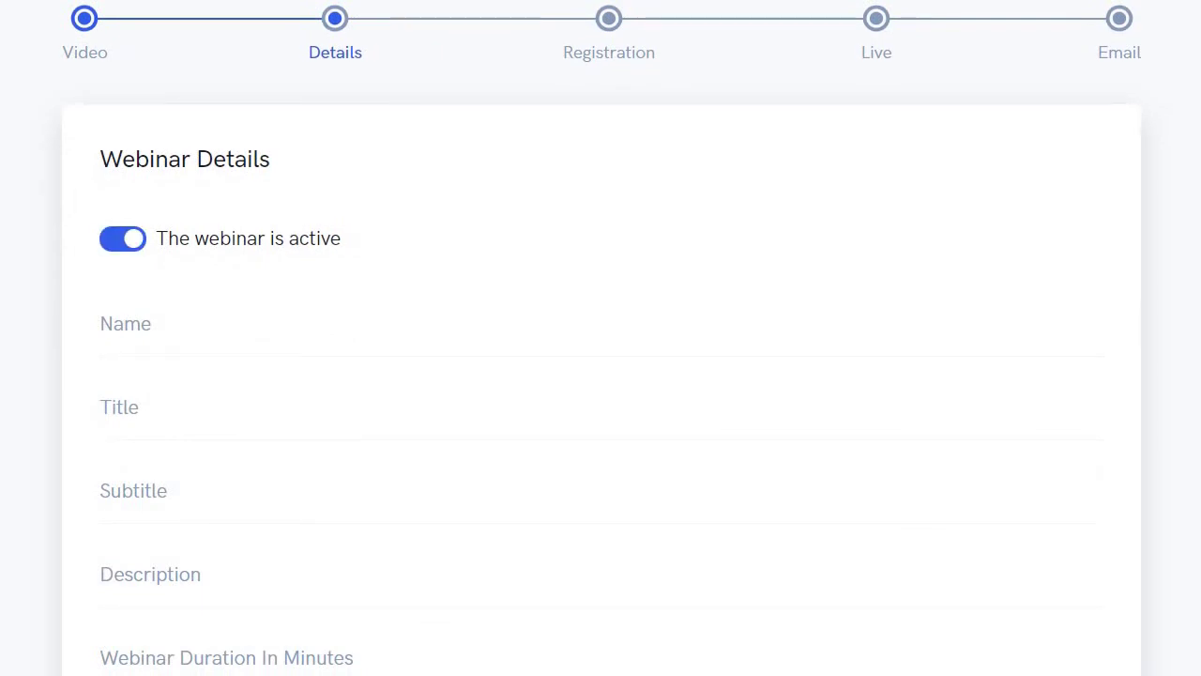
scroll(600, 375, down, 1)
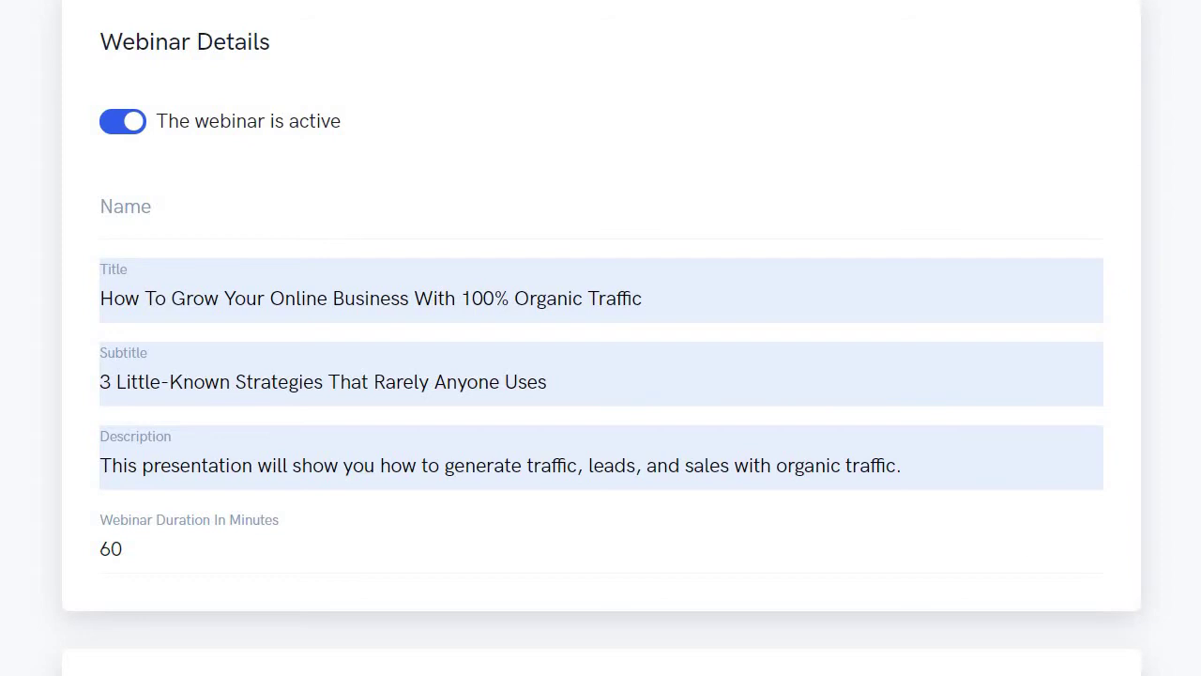
Look at the form for adding a new webinar presenter and close it without adding anyone.
scroll(1041, 445, down, 5)
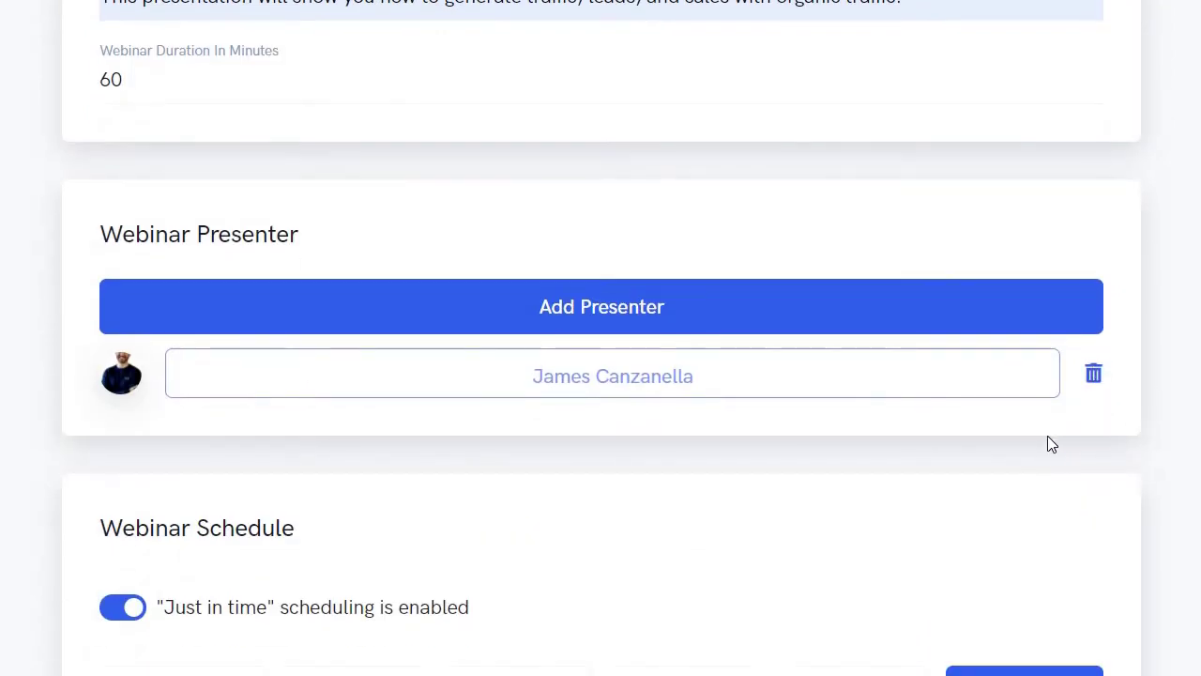
scroll(1051, 445, down, 1)
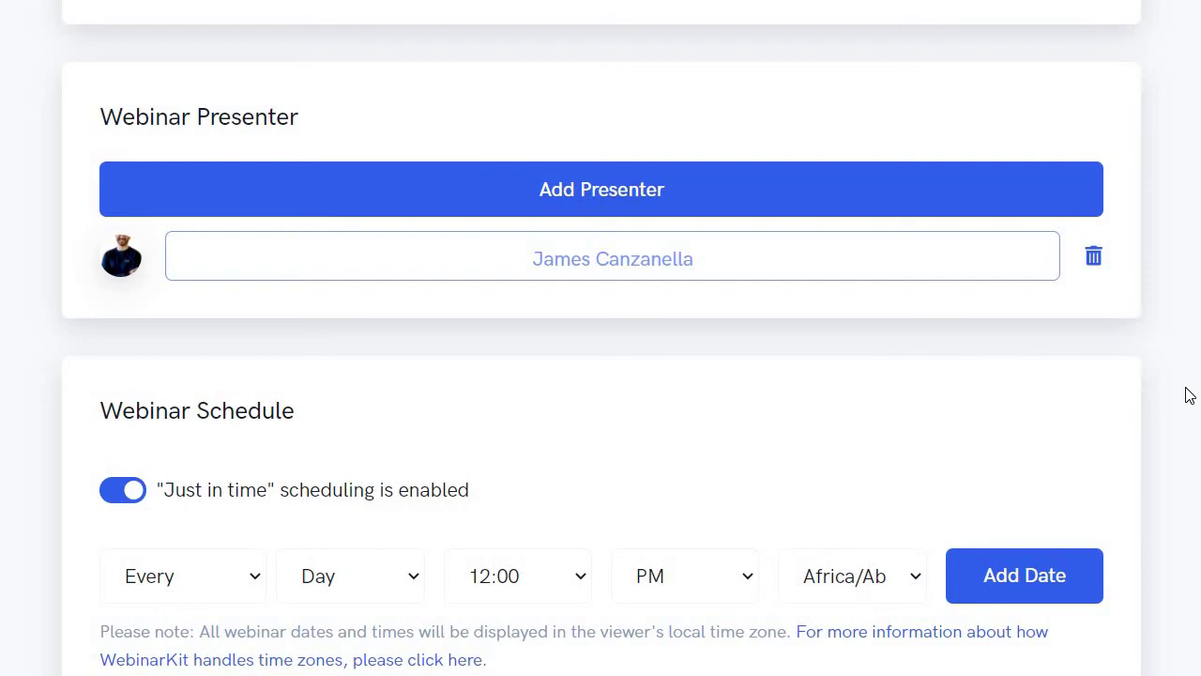
click(751, 203)
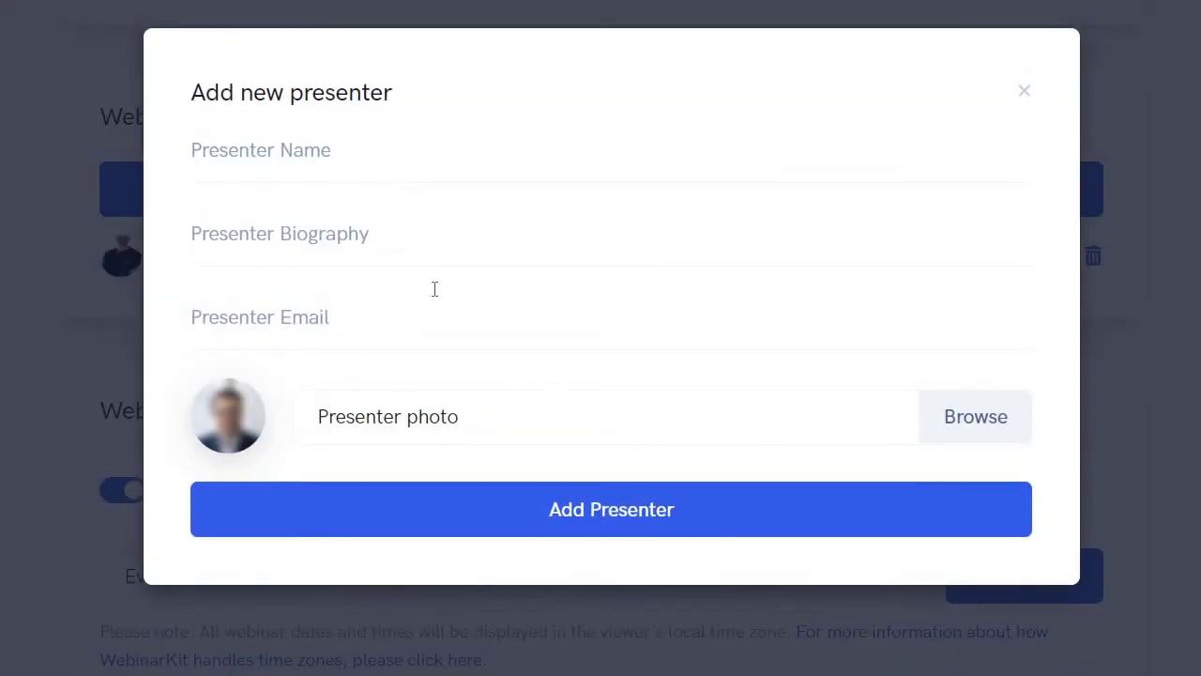
triple_click(1022, 90)
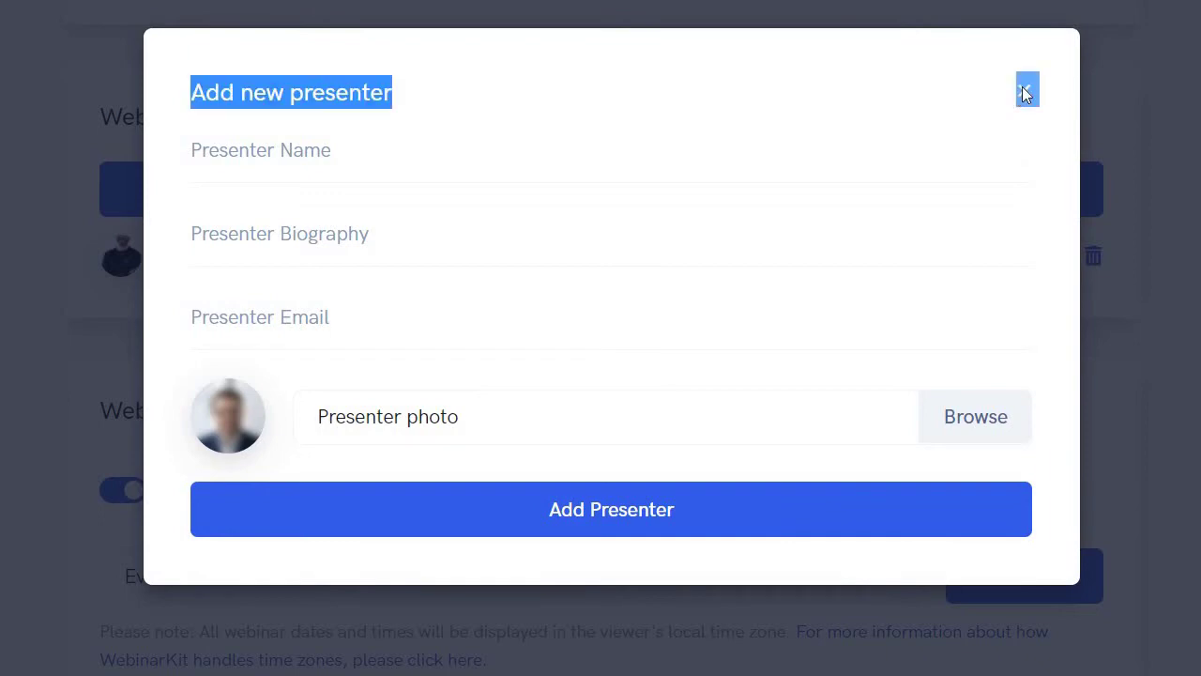
click(1022, 90)
Disable "Just in time" scheduling in the webinar schedule.
scroll(1177, 339, down, 1)
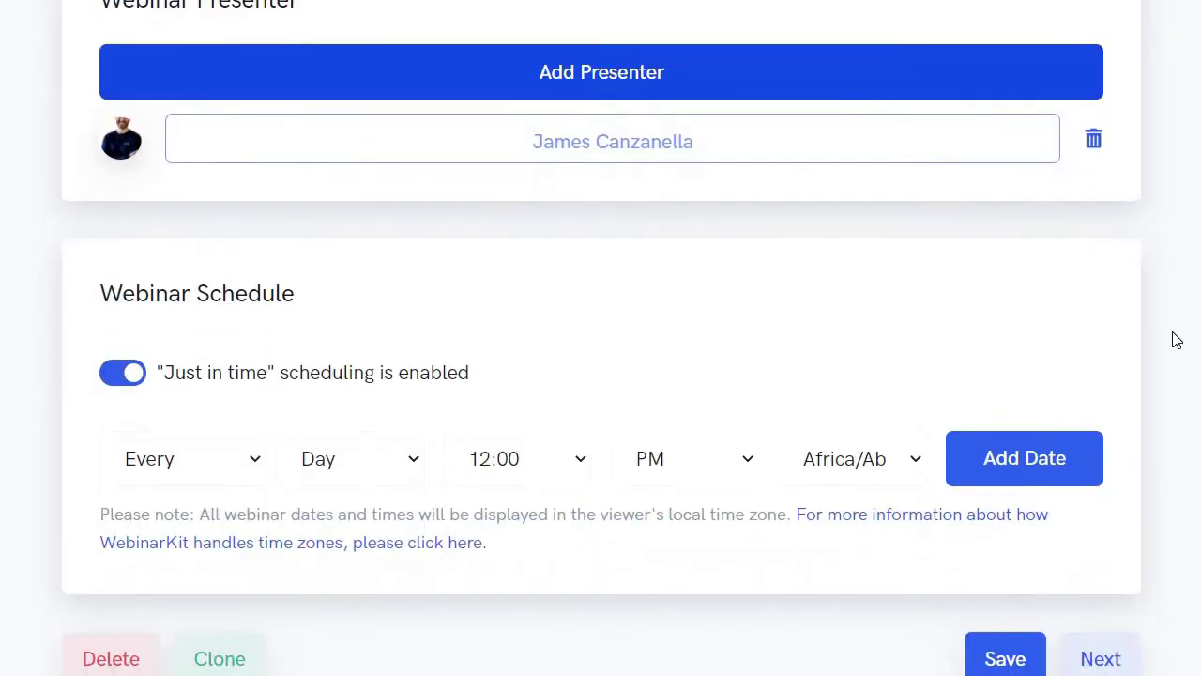
scroll(600, 338, down, 1)
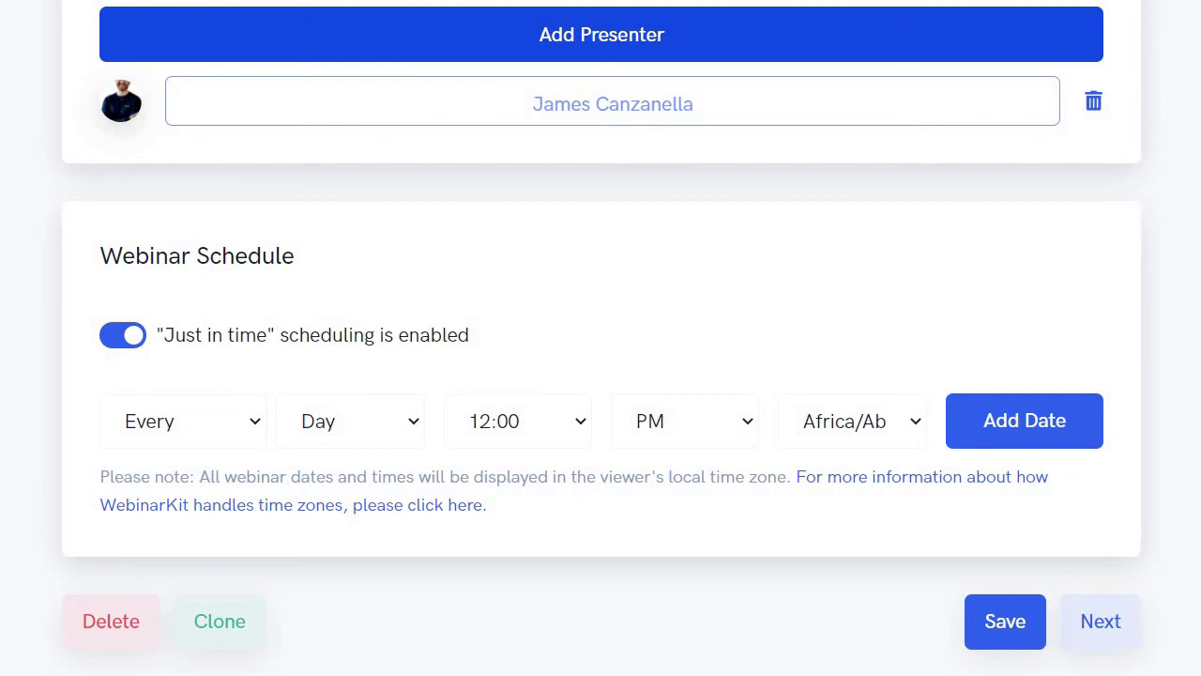
click(122, 338)
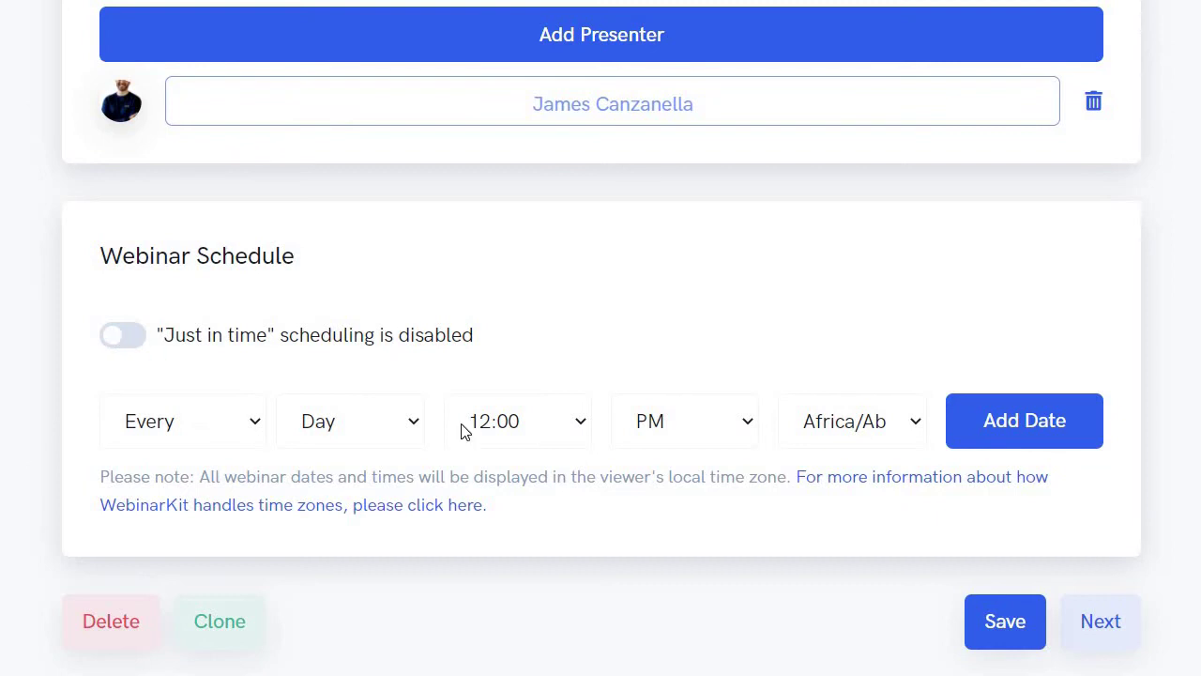
click(186, 436)
click(181, 486)
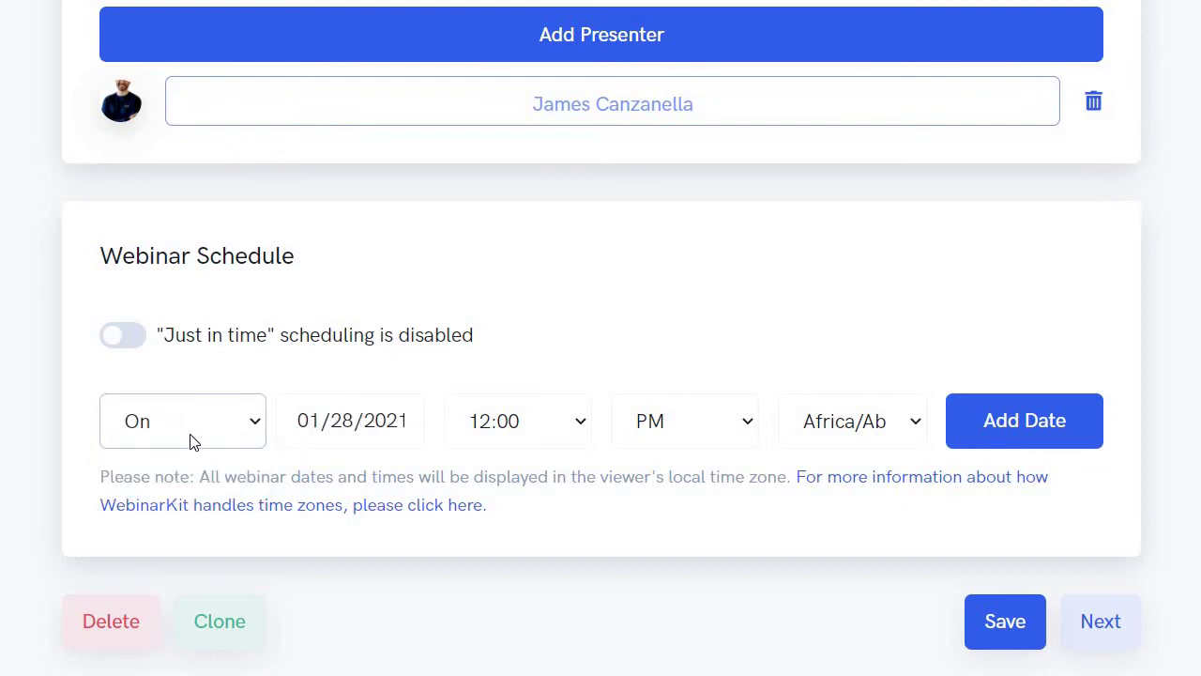
click(188, 438)
click(184, 461)
Set the recurring webinar date to every Monday at 3:00 PM.
click(345, 426)
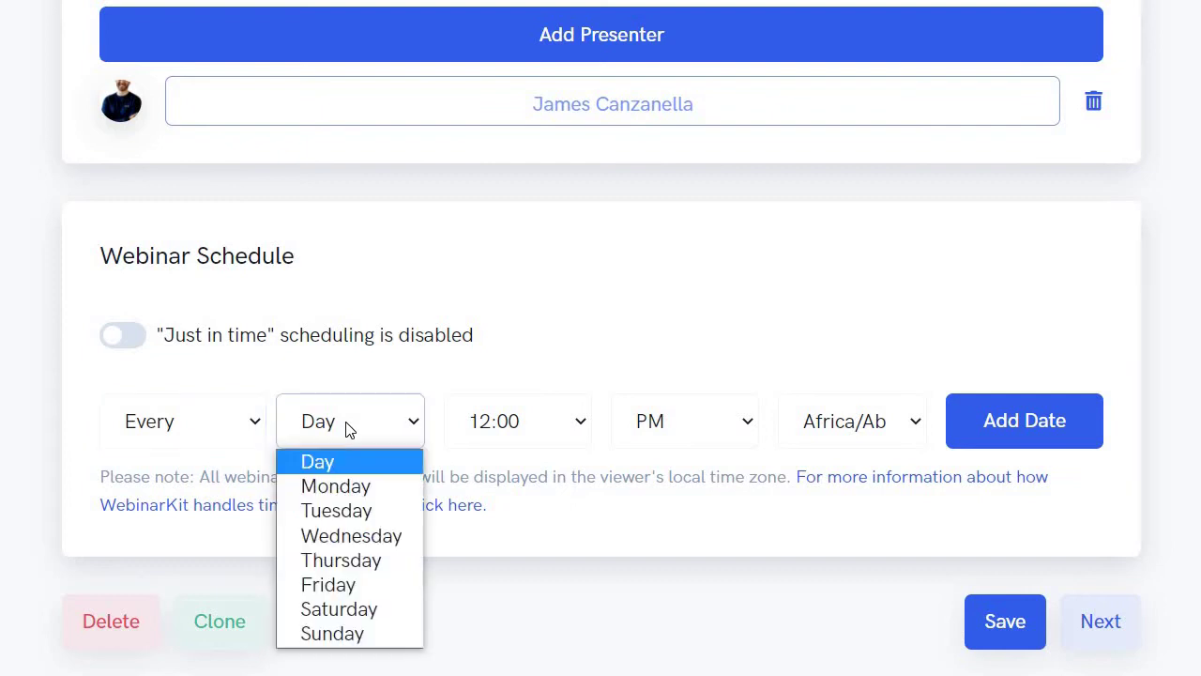
click(349, 484)
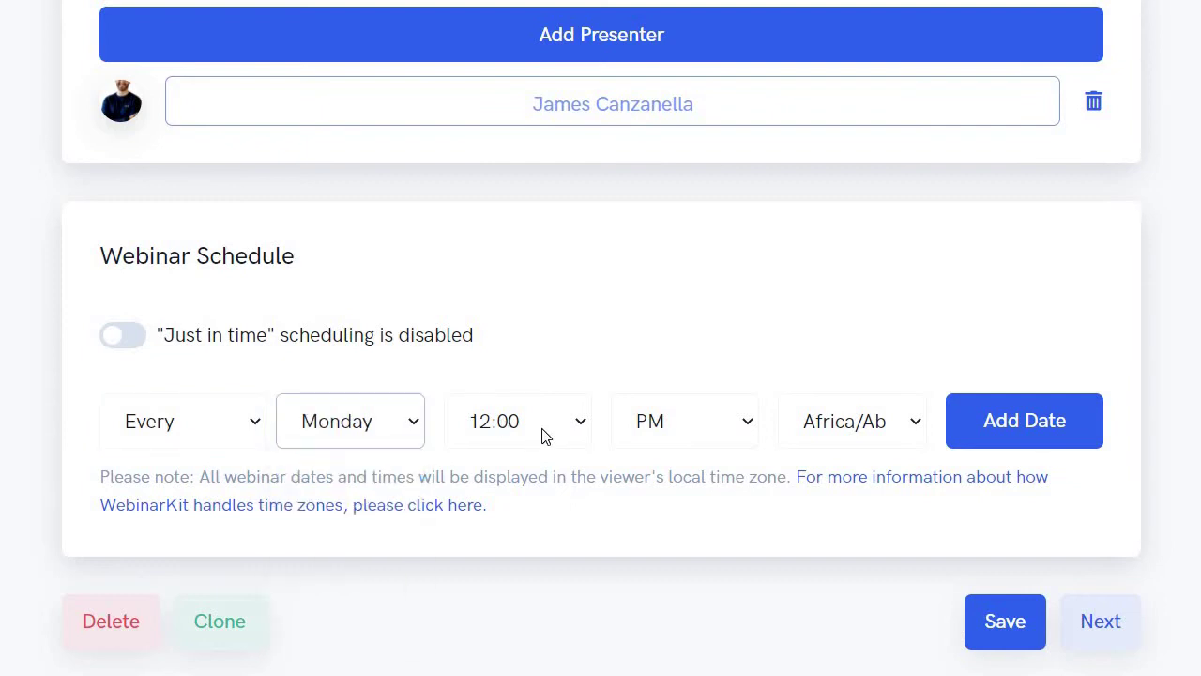
click(543, 434)
click(512, 207)
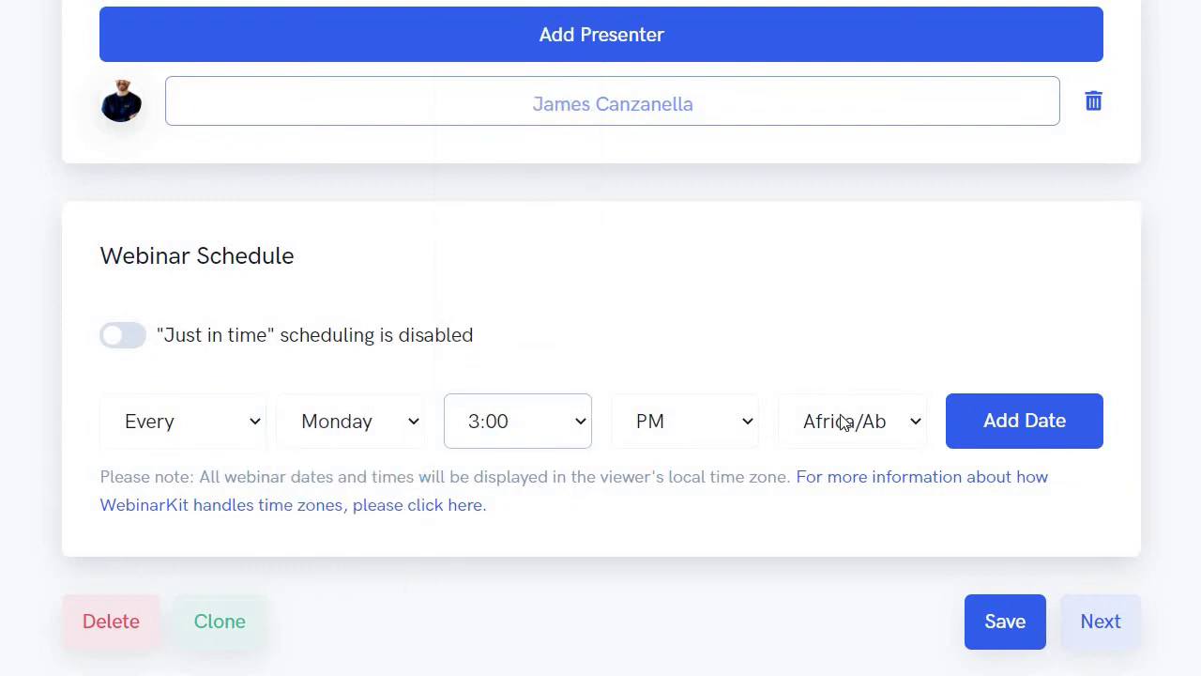
Set the time zone to America/New_York and add the recurring Monday date to the schedule.
click(829, 415)
scroll(910, 207, down, 5)
scroll(924, 197, down, 12)
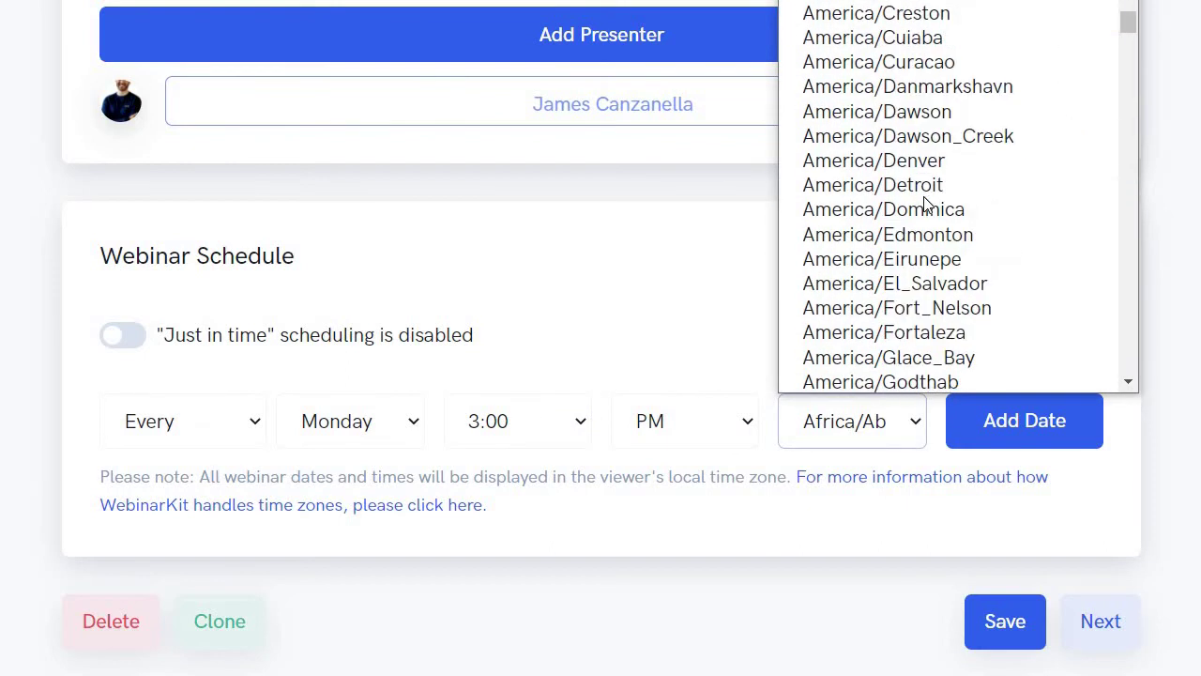
scroll(924, 200, down, 3)
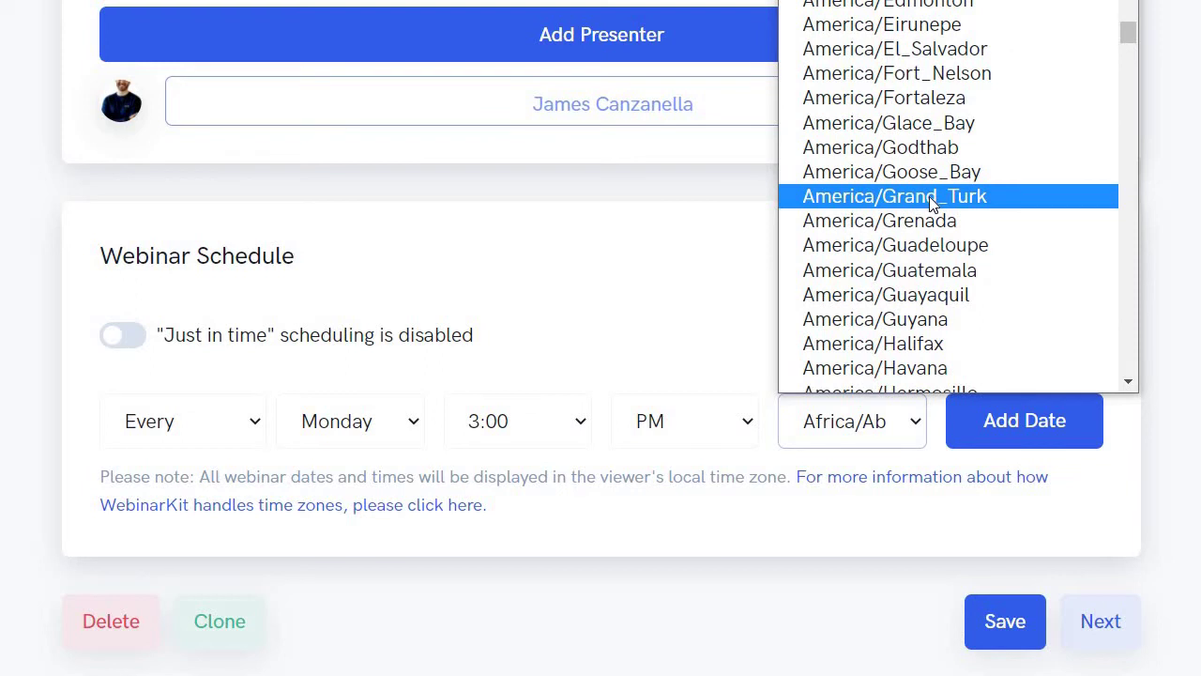
scroll(929, 197, down, 3)
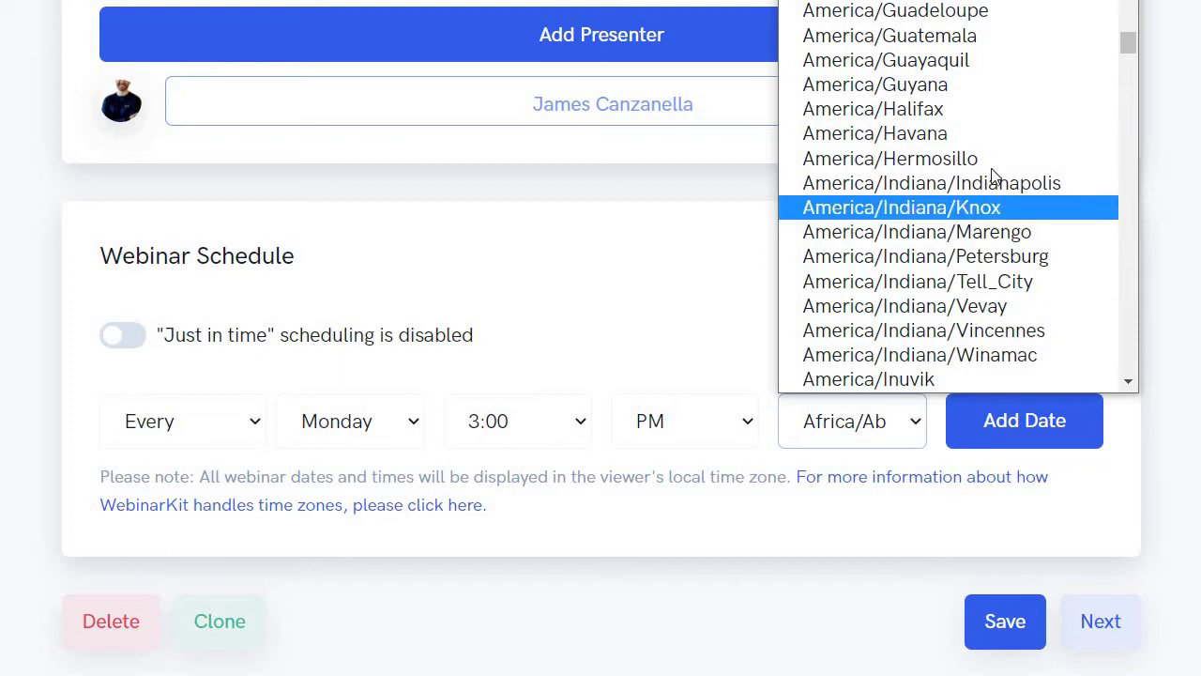
scroll(929, 197, down, 9)
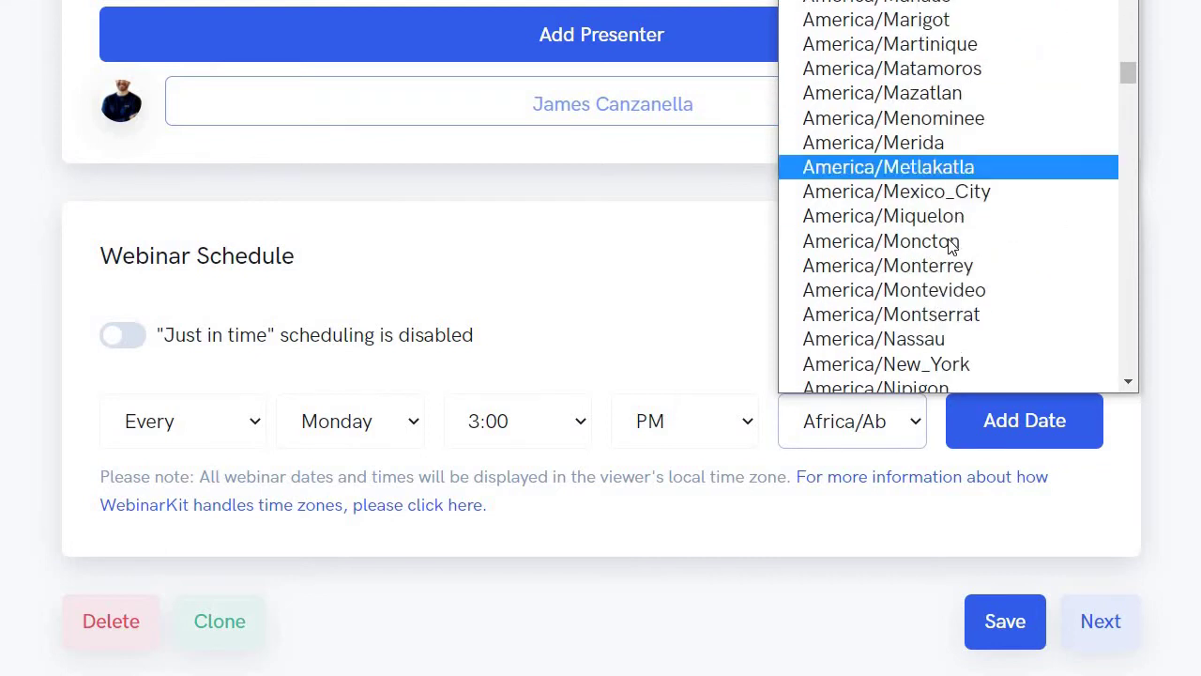
click(928, 363)
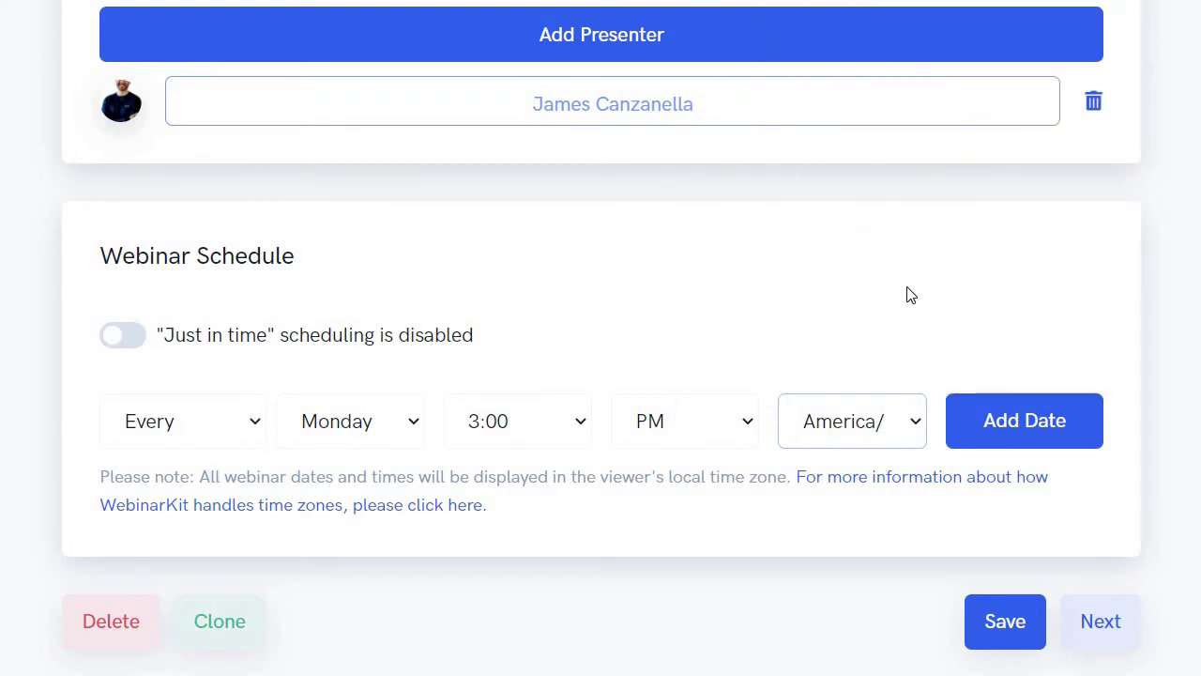
click(979, 411)
Add a recurring Tuesday date with the same time and time zone, and delete it from the schedule again.
click(342, 424)
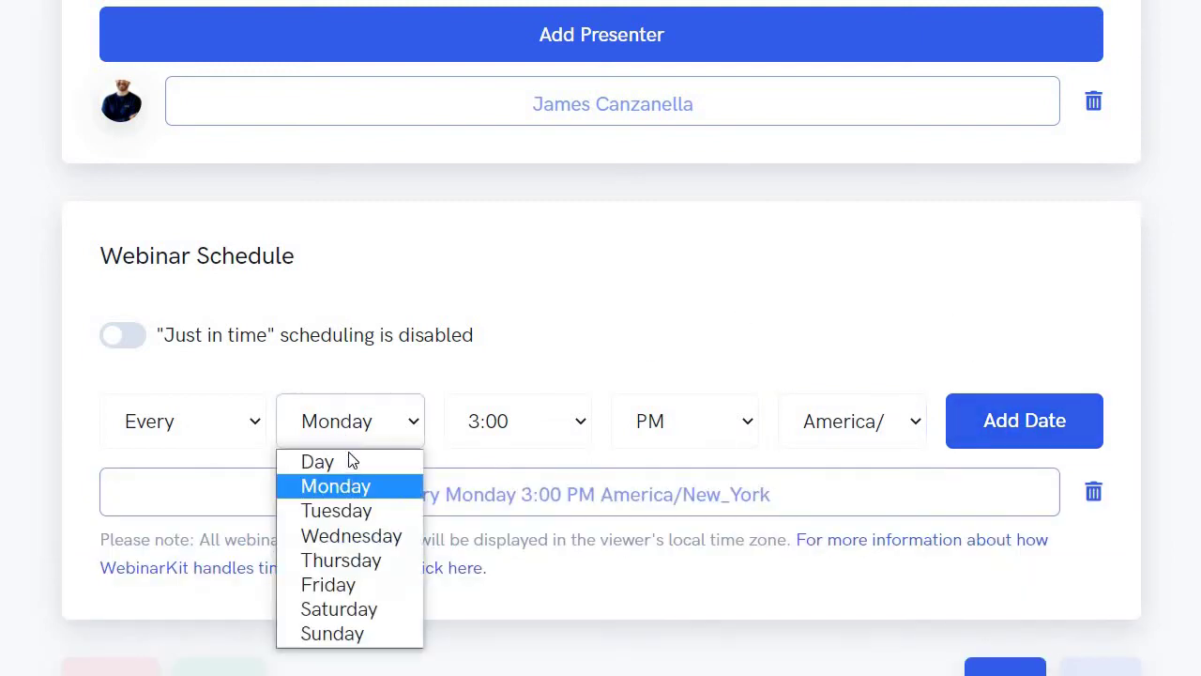
click(367, 507)
click(1021, 430)
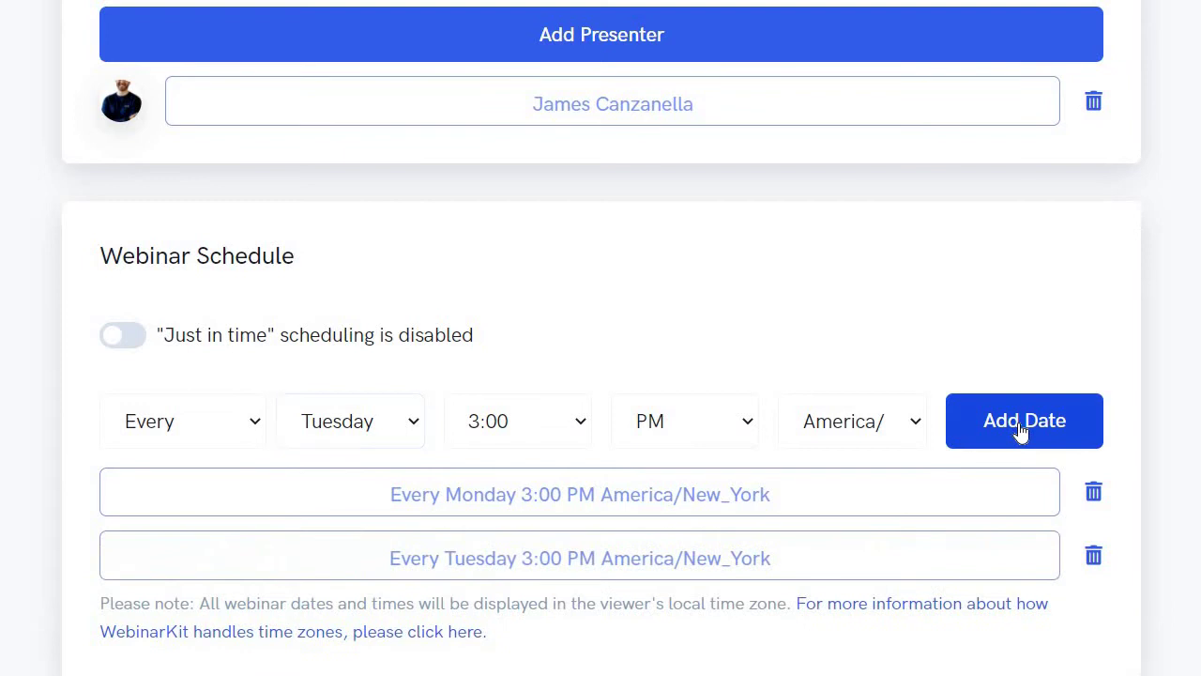
click(1093, 556)
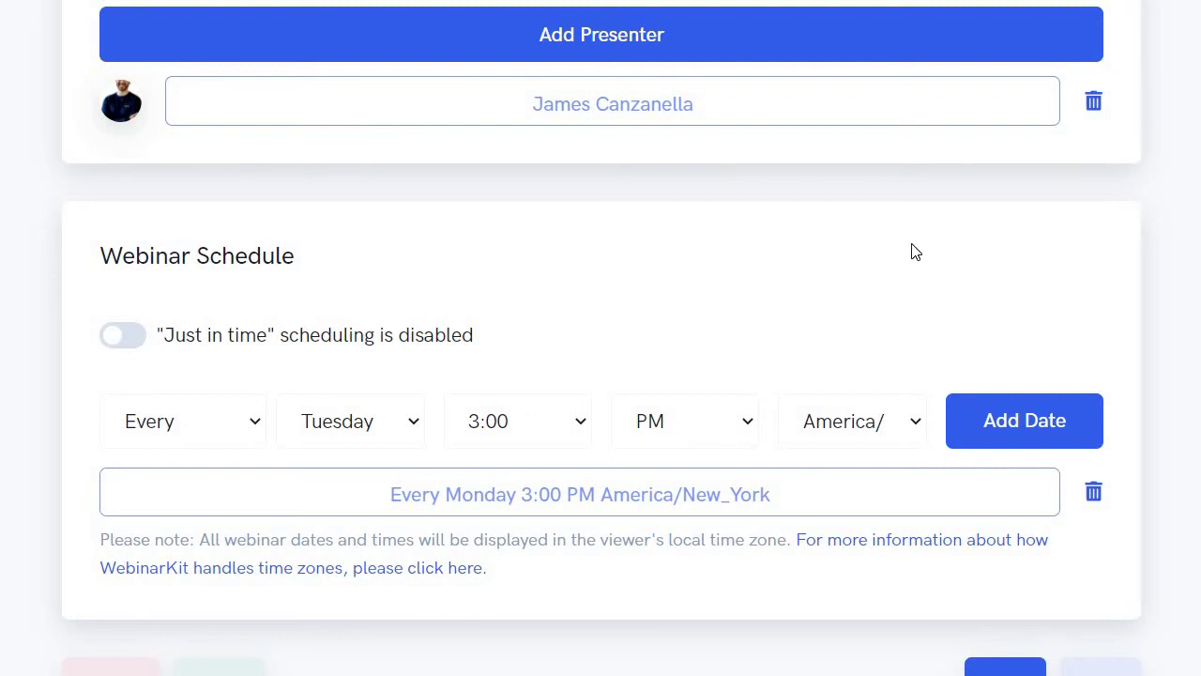
Continue to the registration settings and view the available registration page types, keeping Standard.
scroll(914, 344, down, 2)
click(1101, 566)
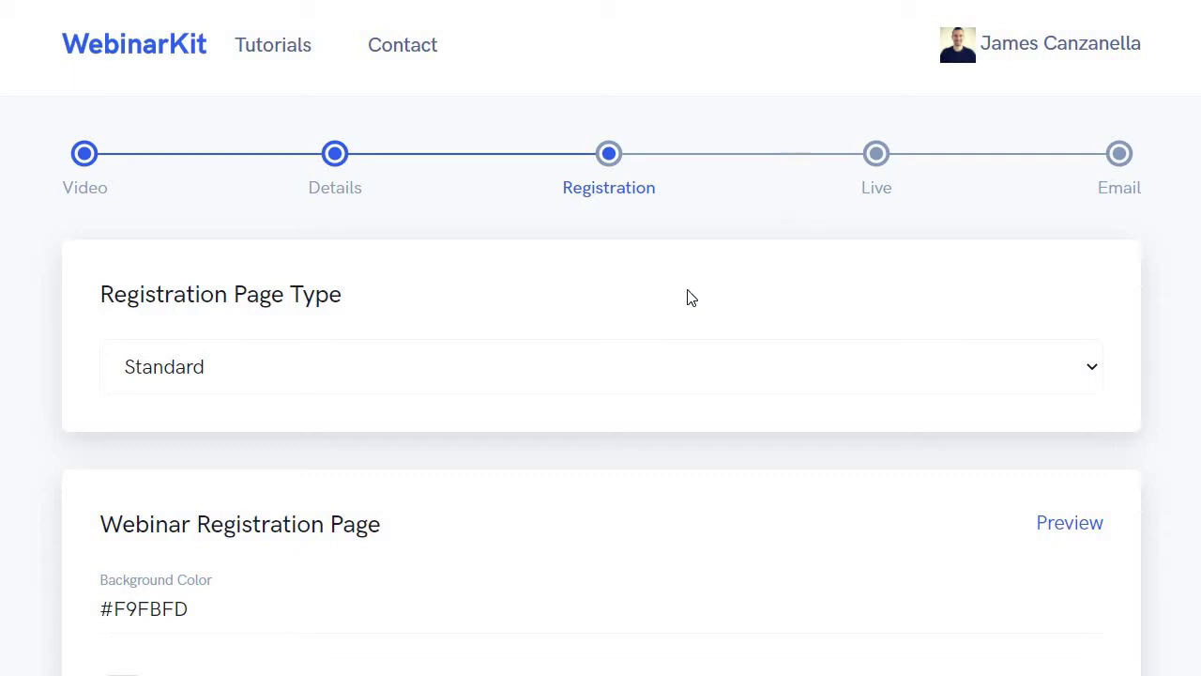
click(586, 377)
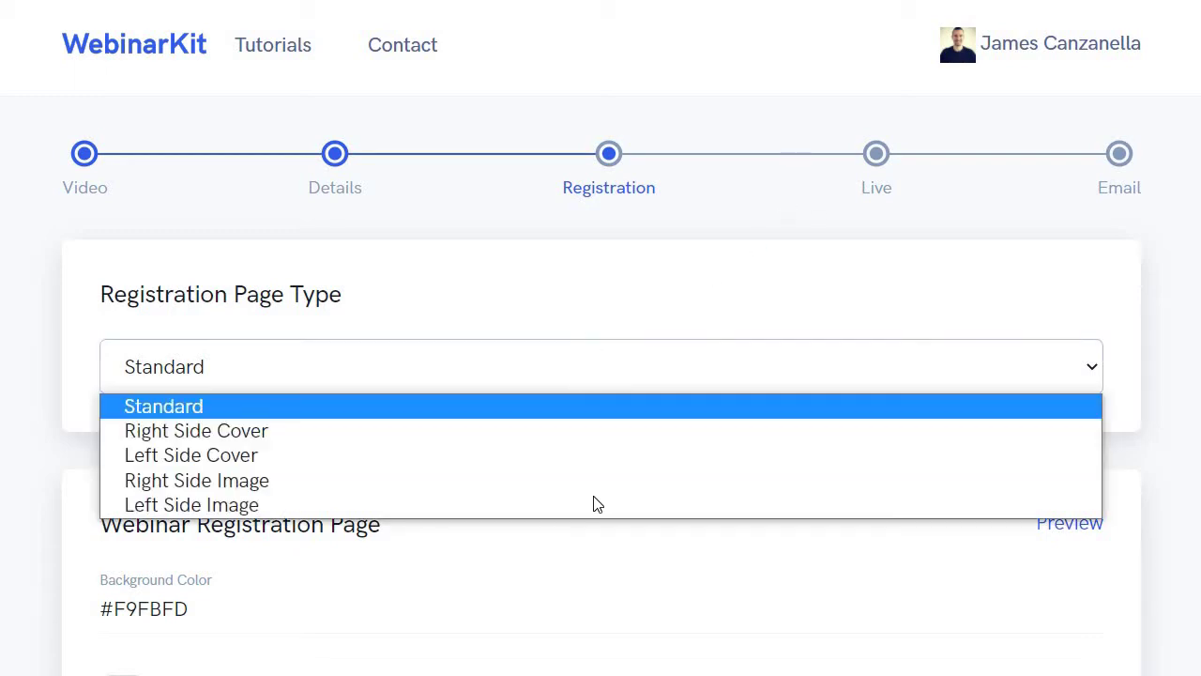
click(696, 293)
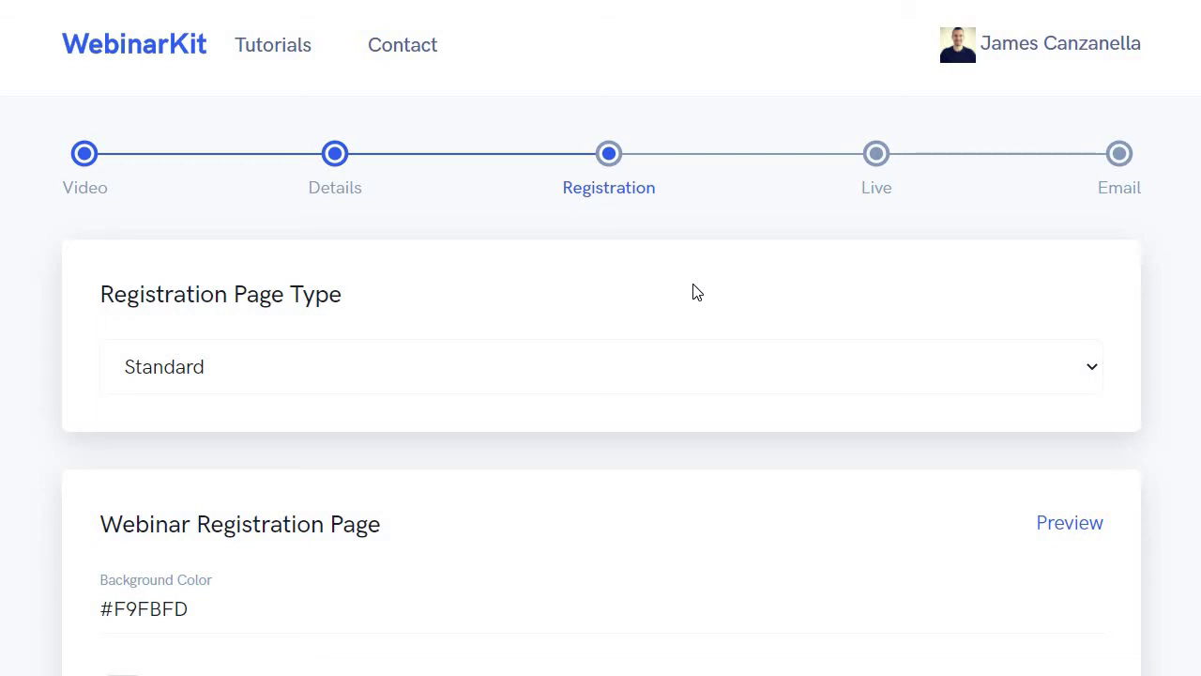
Review the registration page settings: colors, button text, video URL, footer, visibility switches for page elements and form fields, and brand image.
scroll(696, 292, down, 4)
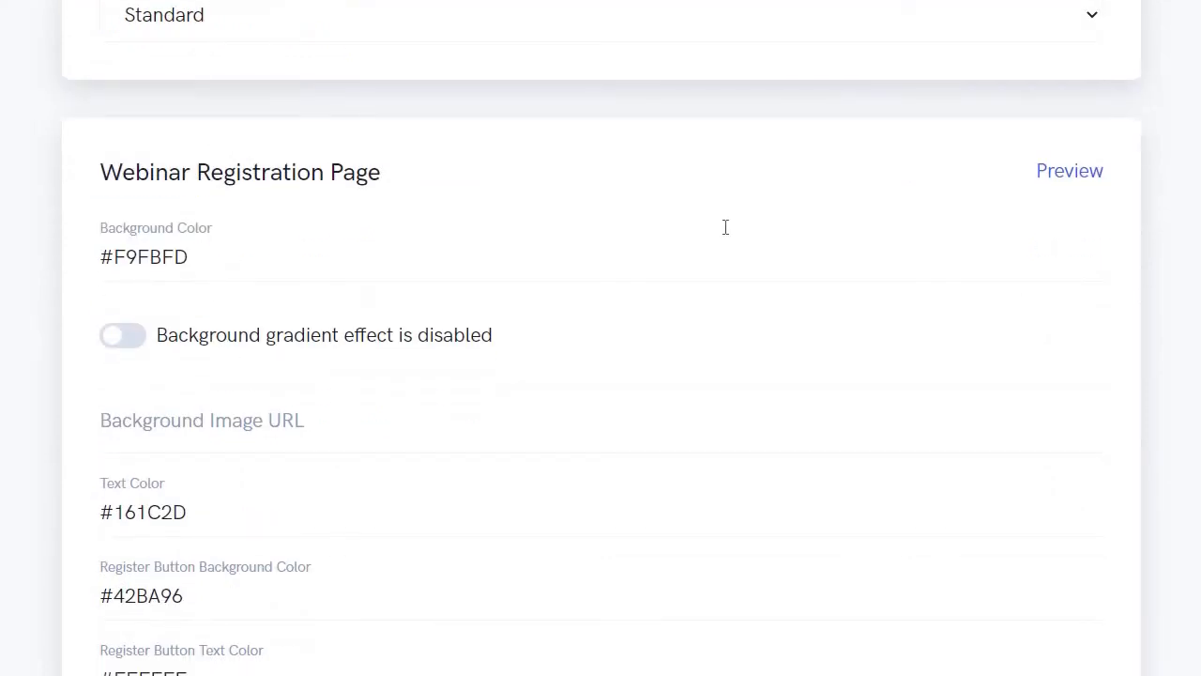
scroll(727, 223, down, 1)
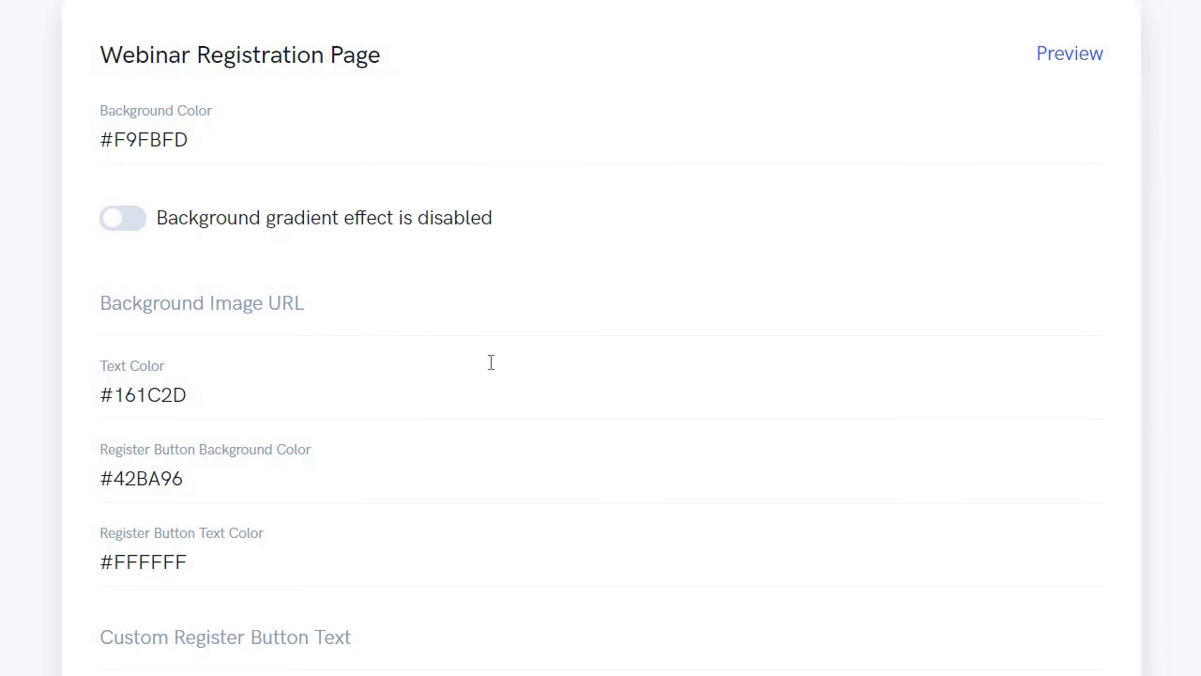
scroll(502, 343, down, 2)
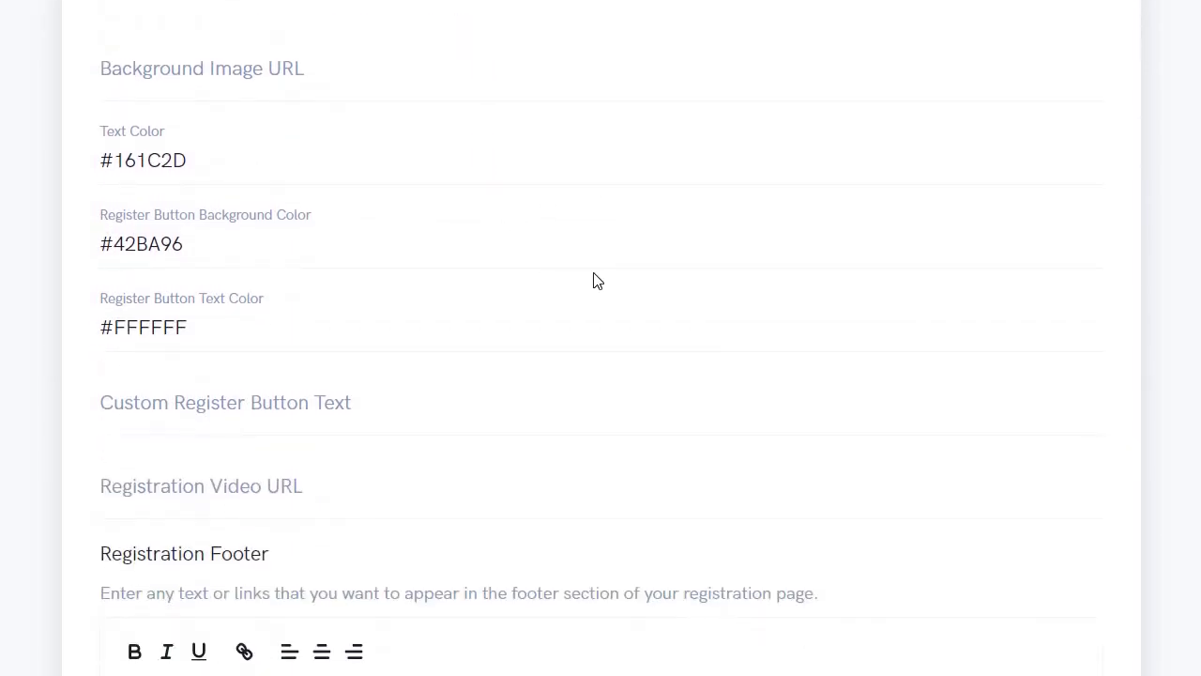
scroll(676, 253, down, 2)
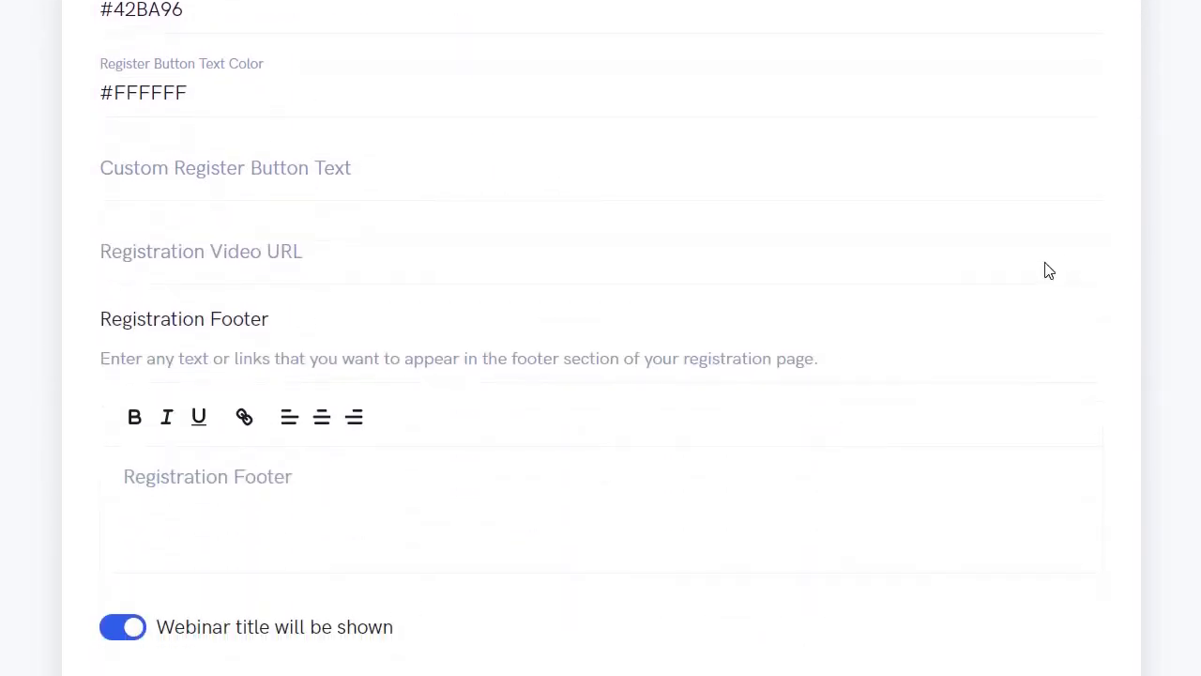
scroll(895, 207, down, 2)
scroll(882, 193, down, 2)
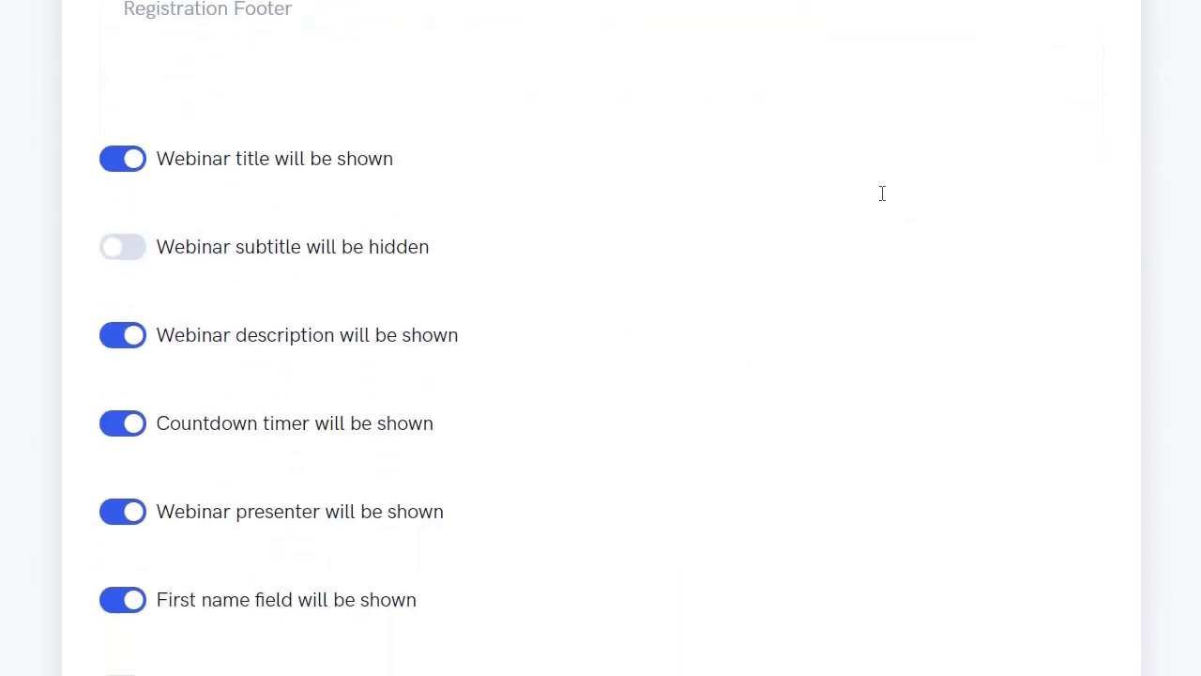
scroll(882, 193, down, 1)
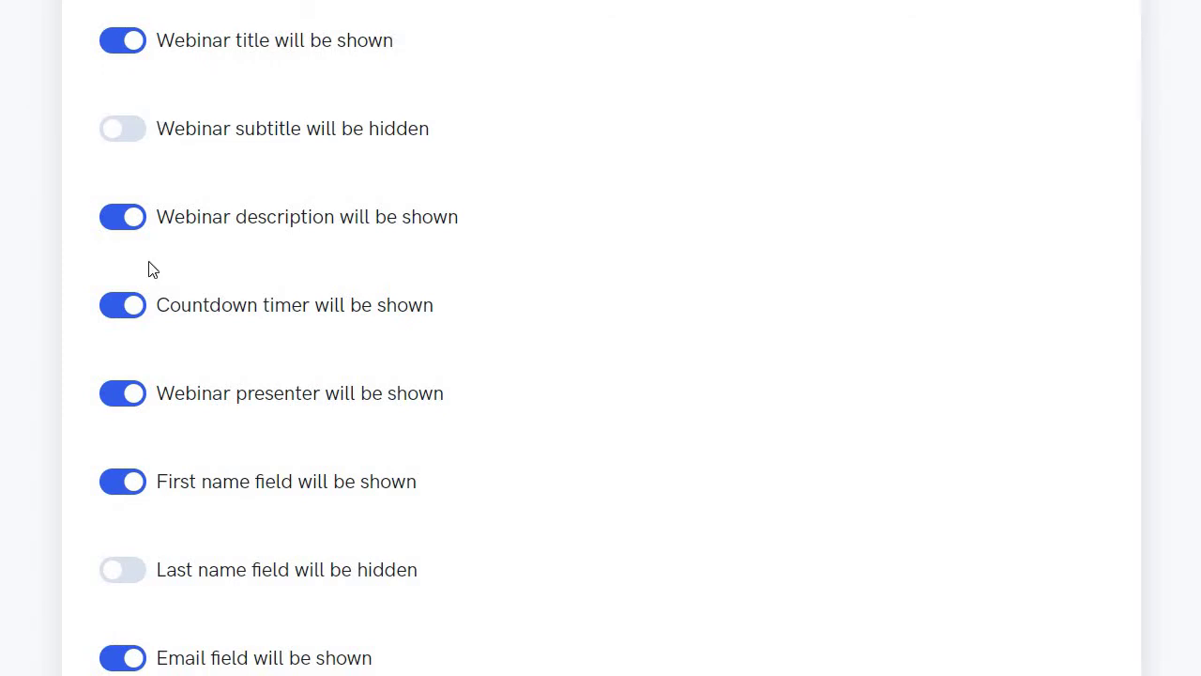
scroll(794, 193, down, 1)
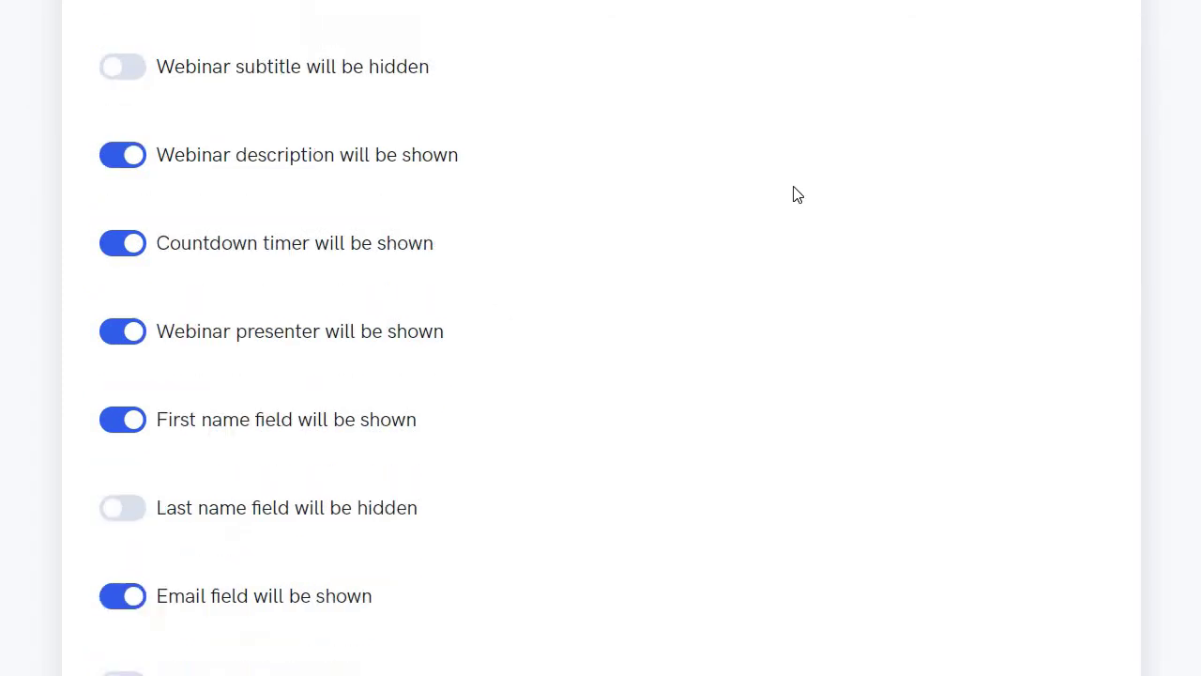
scroll(727, 229, down, 1)
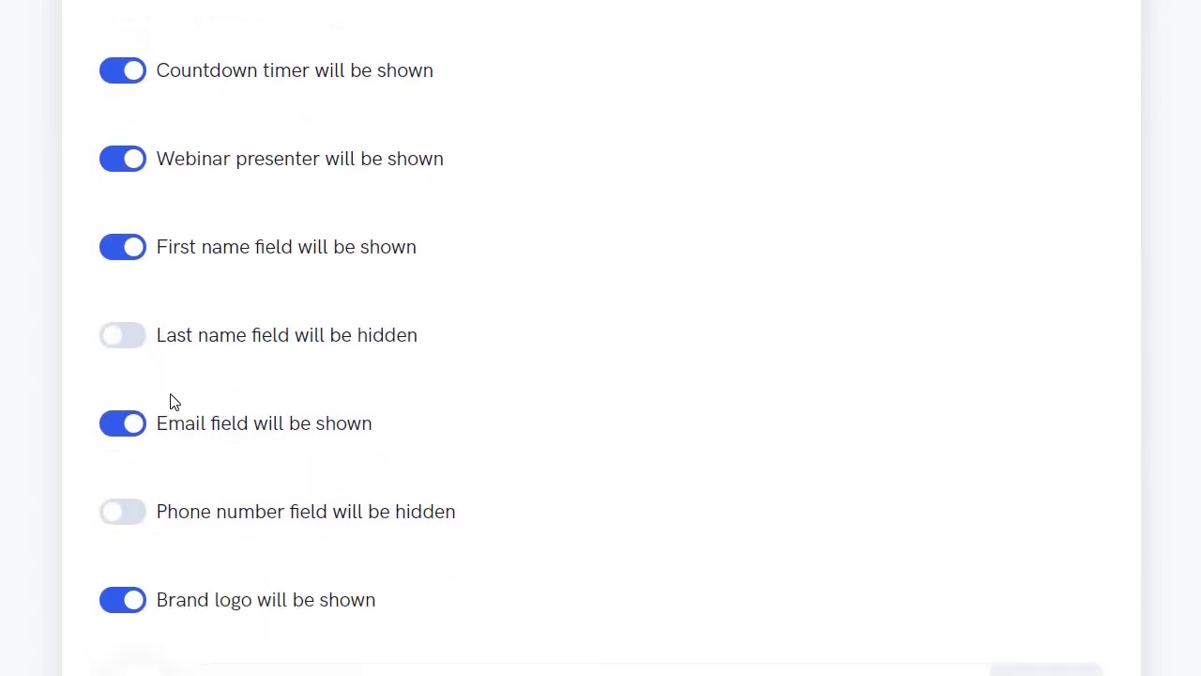
scroll(704, 276, down, 2)
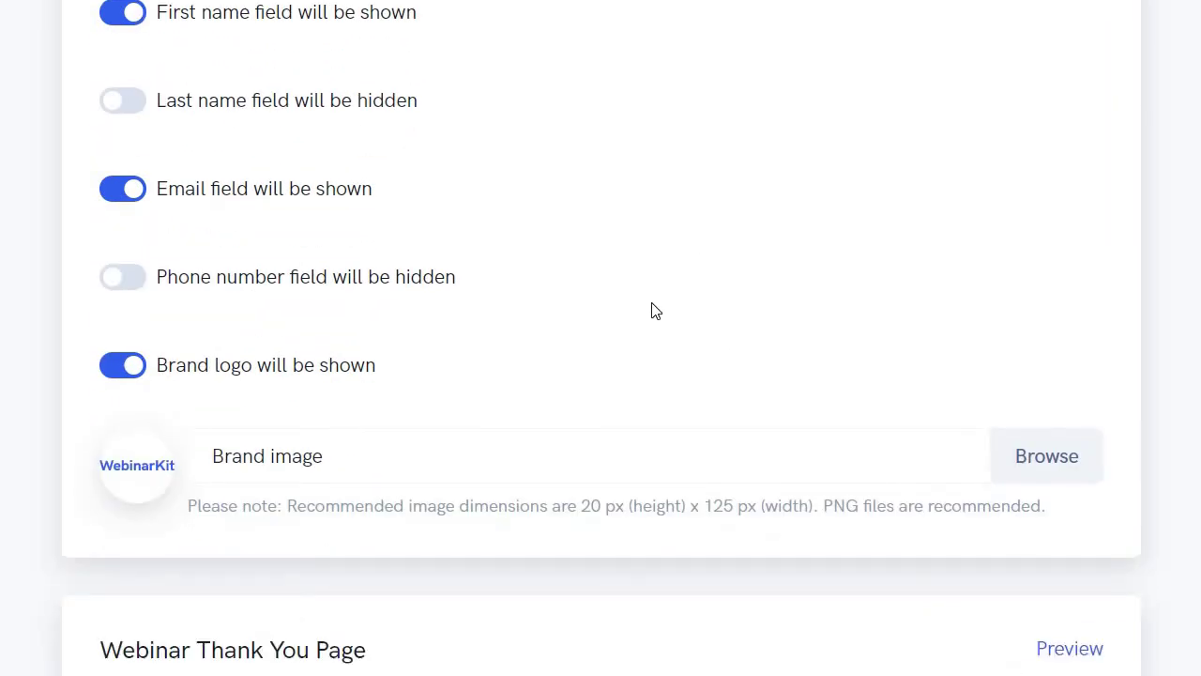
Upload the Isolated Marketing Nights logo as the registration page's brand image and save the registration settings, leaving the thank you page fields blank.
click(1039, 451)
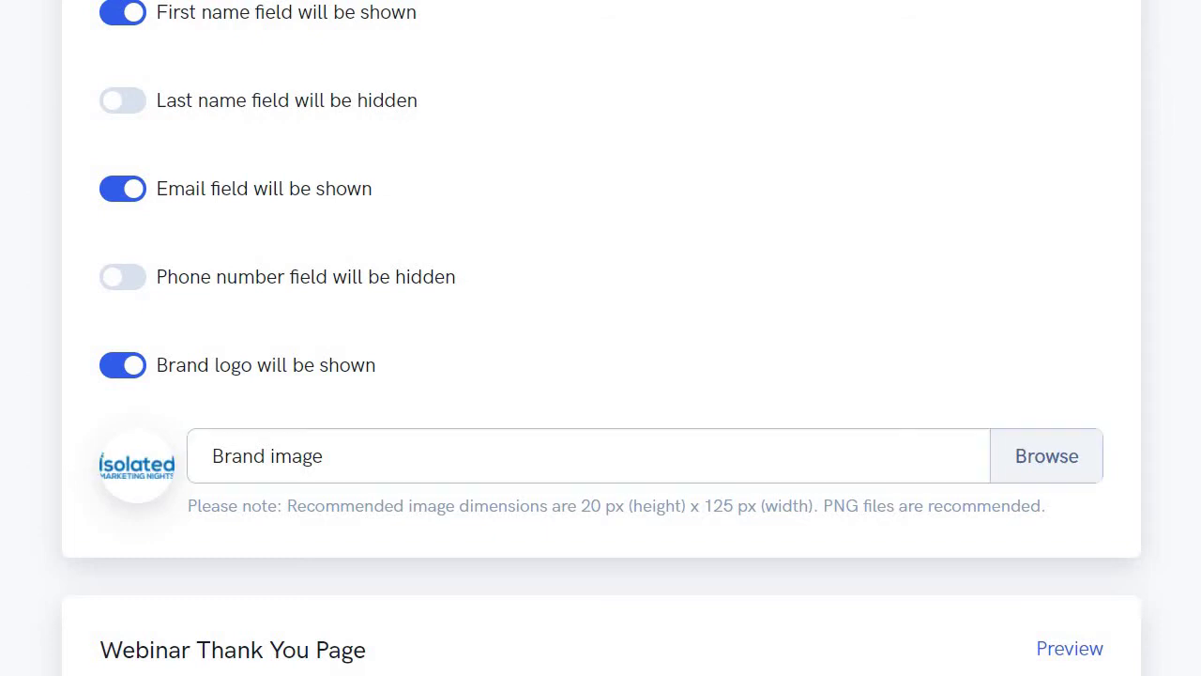
scroll(1173, 217, down, 5)
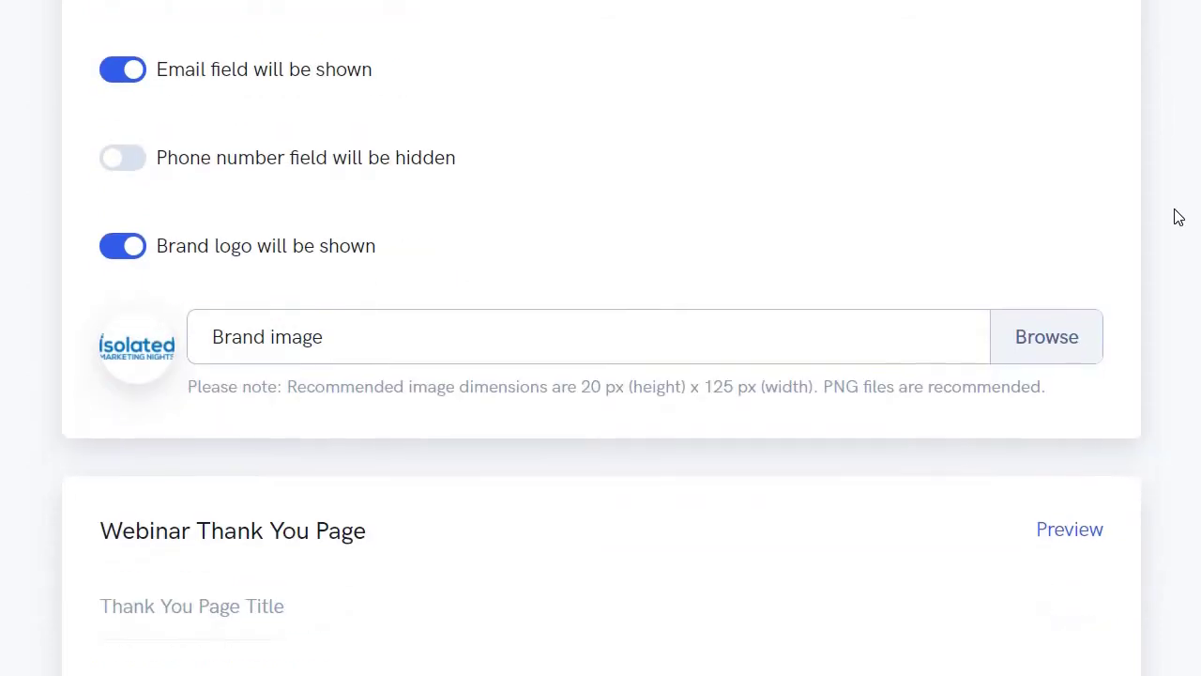
scroll(1177, 215, down, 1)
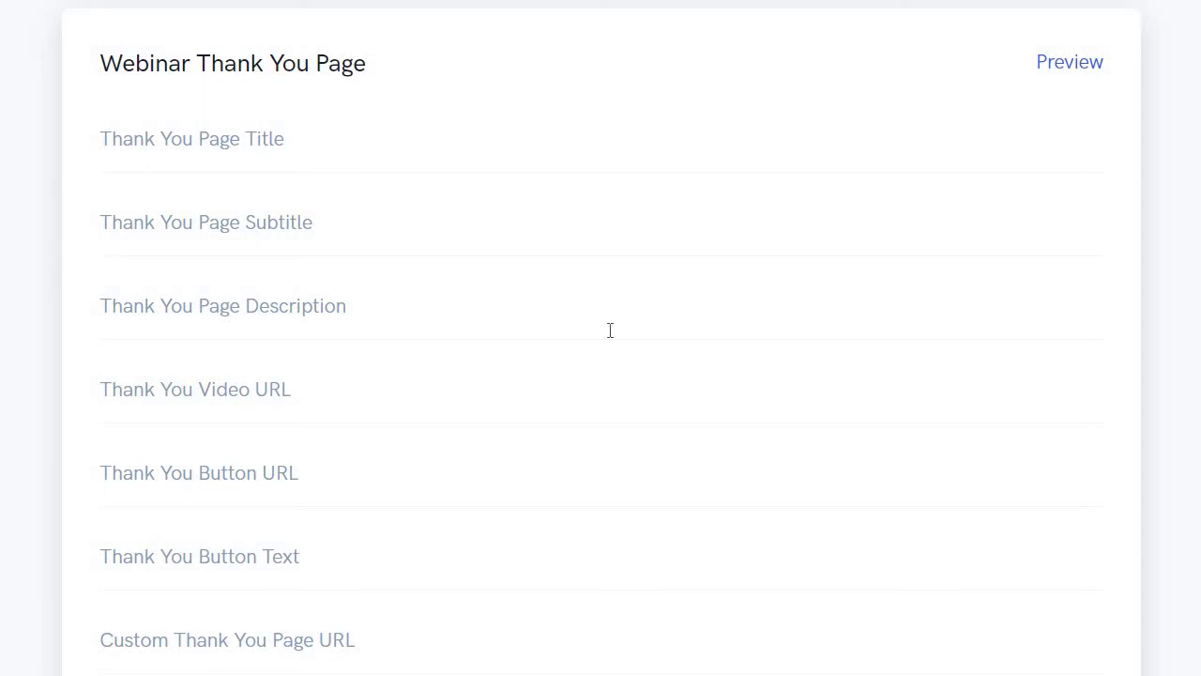
scroll(624, 319, down, 5)
scroll(684, 285, down, 1)
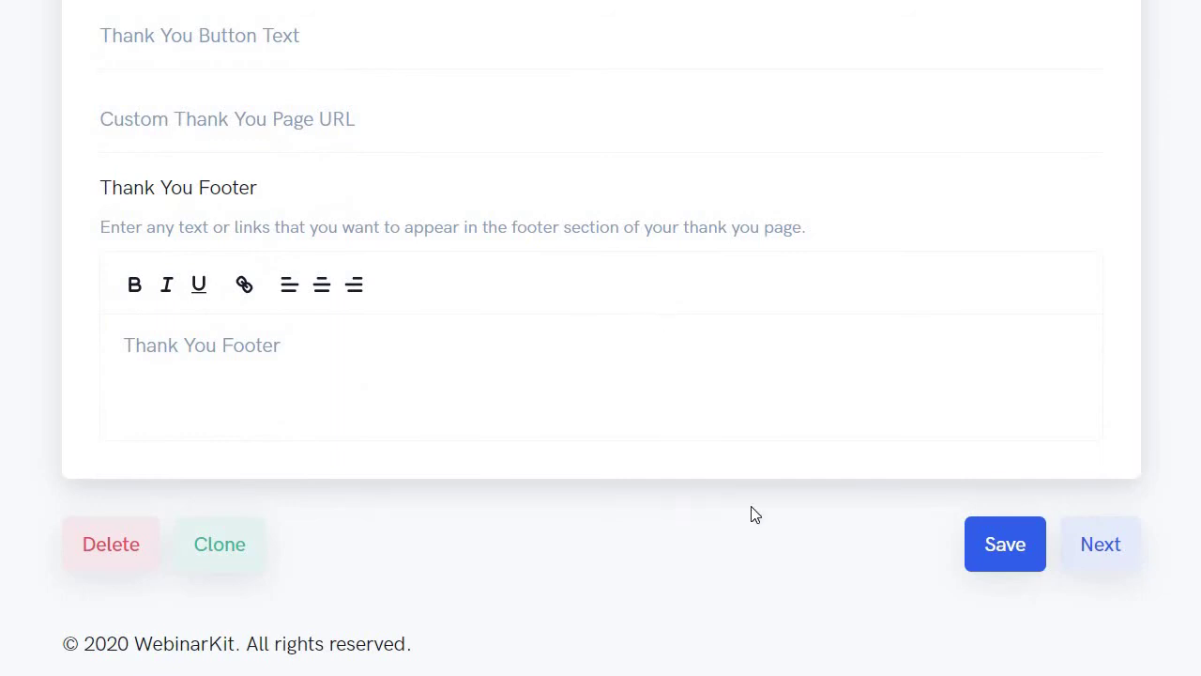
click(998, 547)
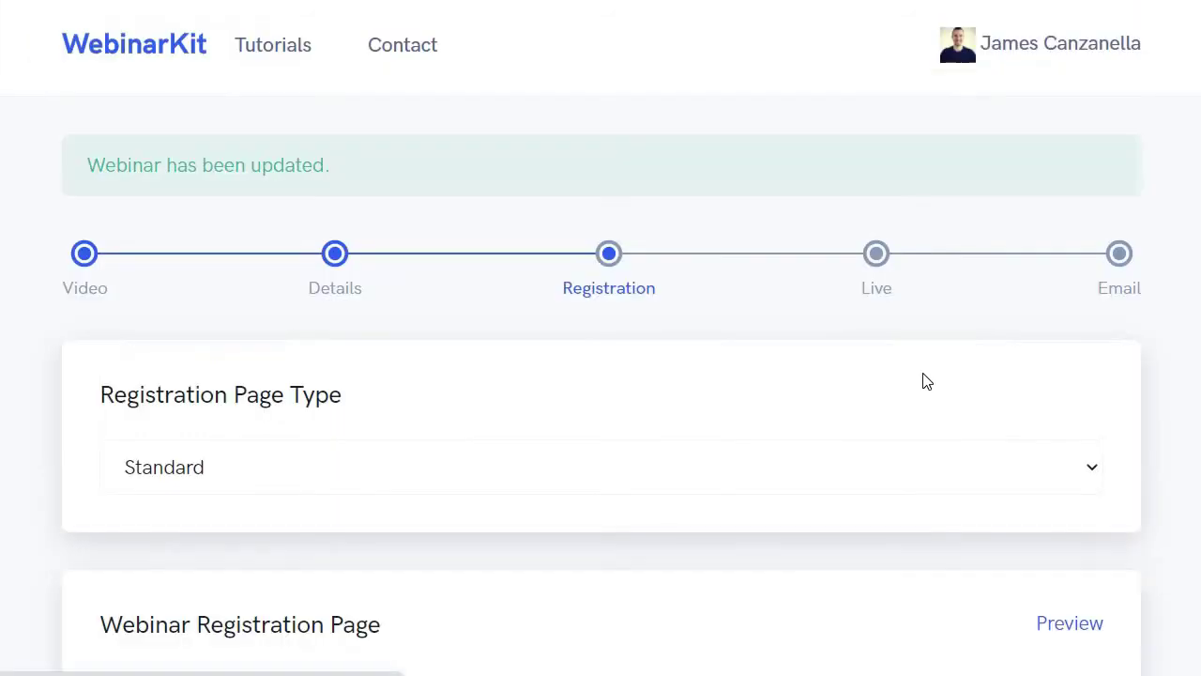
Preview the webinar registration page and check its logo, headline, description and session countdown.
scroll(900, 309, down, 1)
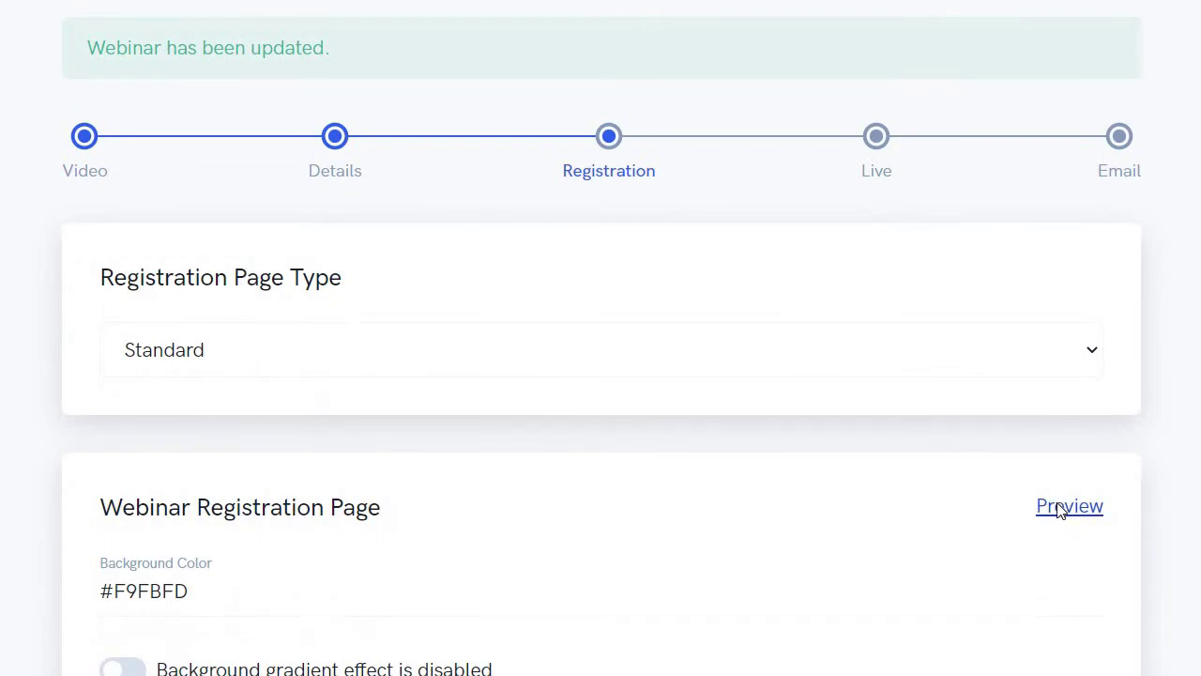
click(1051, 506)
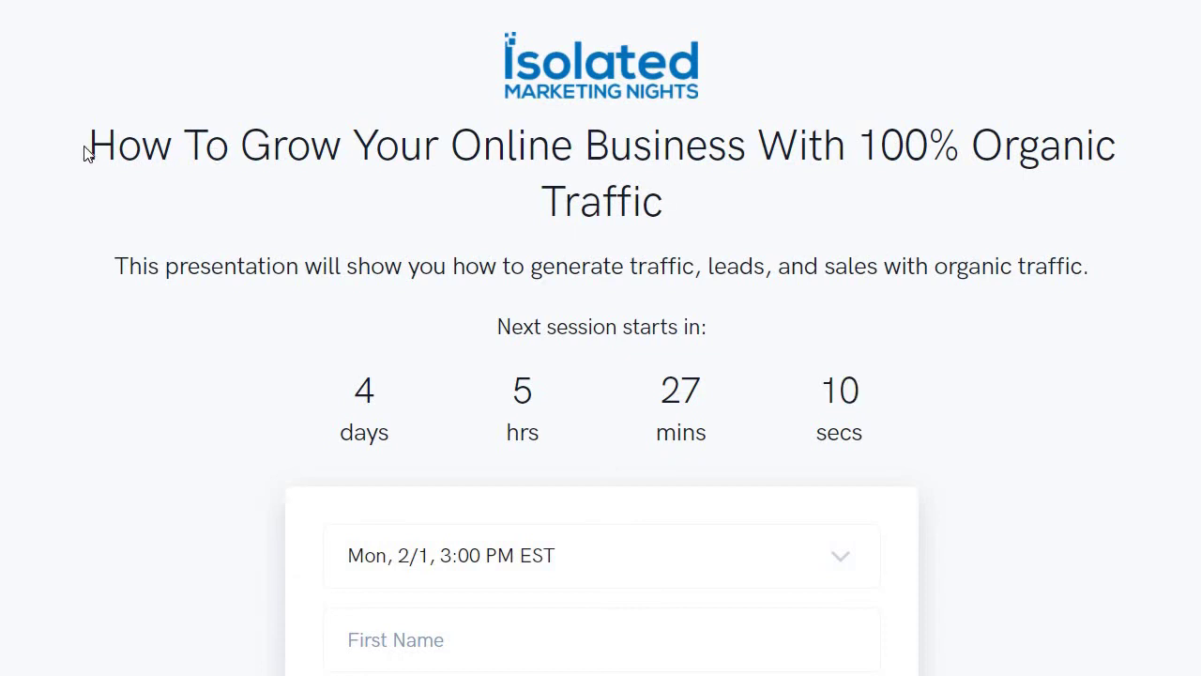
drag(88, 145, 775, 216)
click(775, 216)
drag(1102, 271, 113, 267)
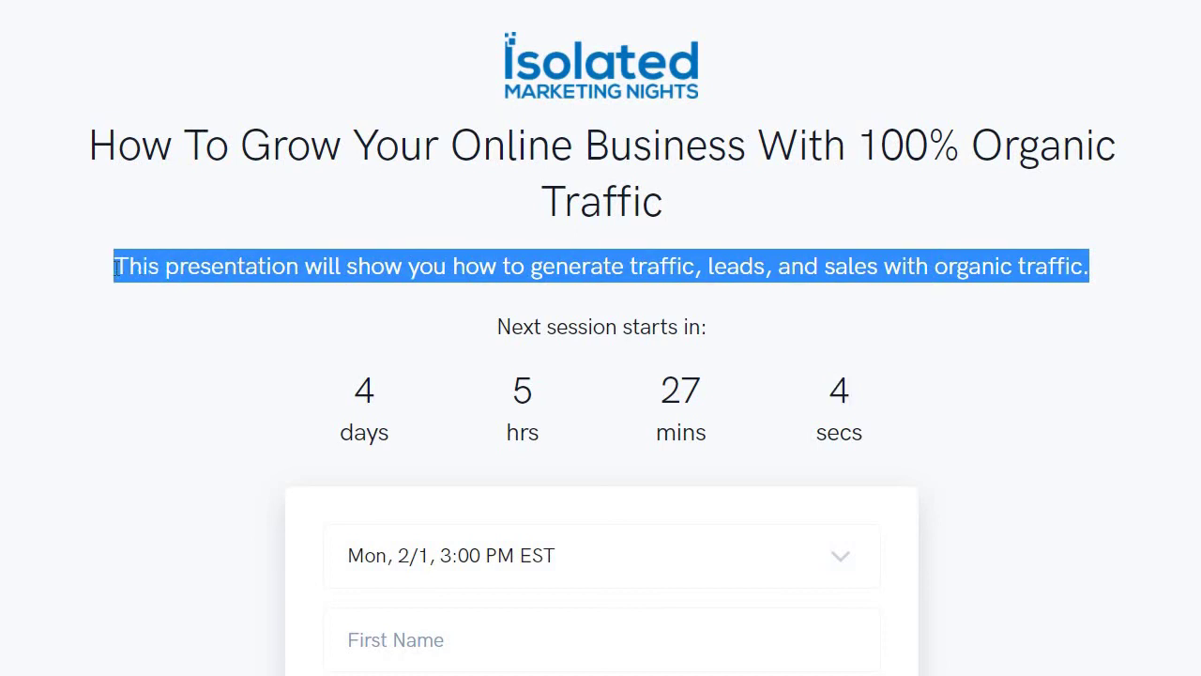
click(1029, 422)
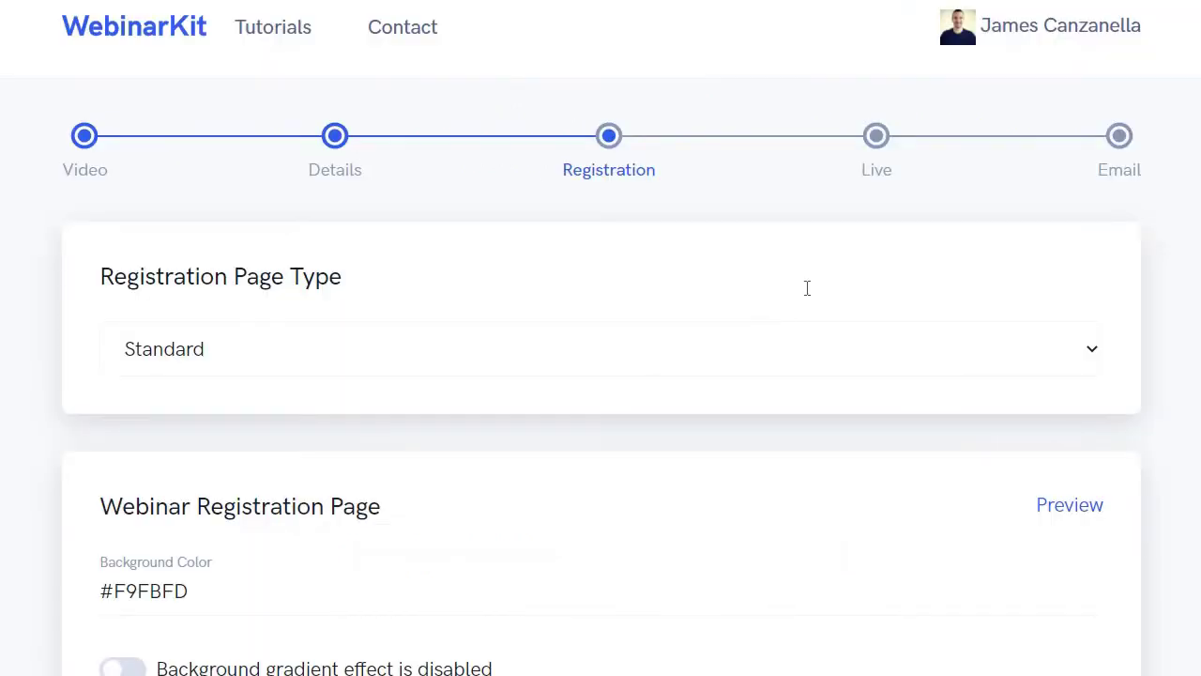
Return to the registration settings and continue to the webinar live settings.
scroll(807, 289, down, 20)
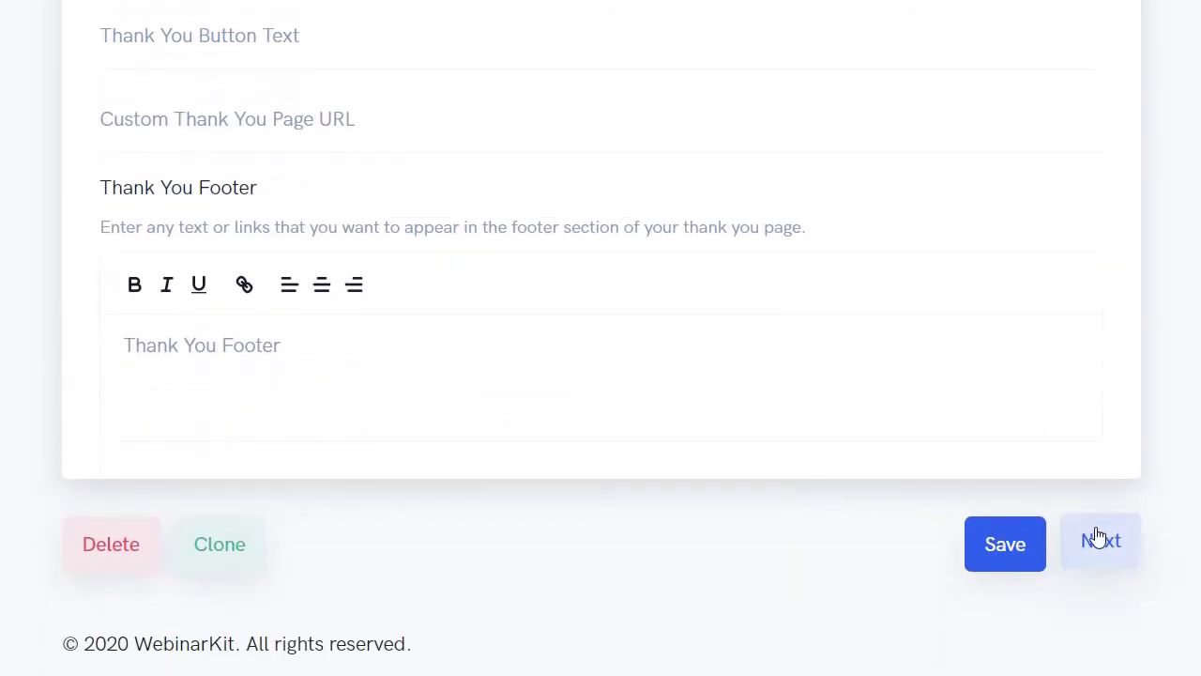
click(1100, 540)
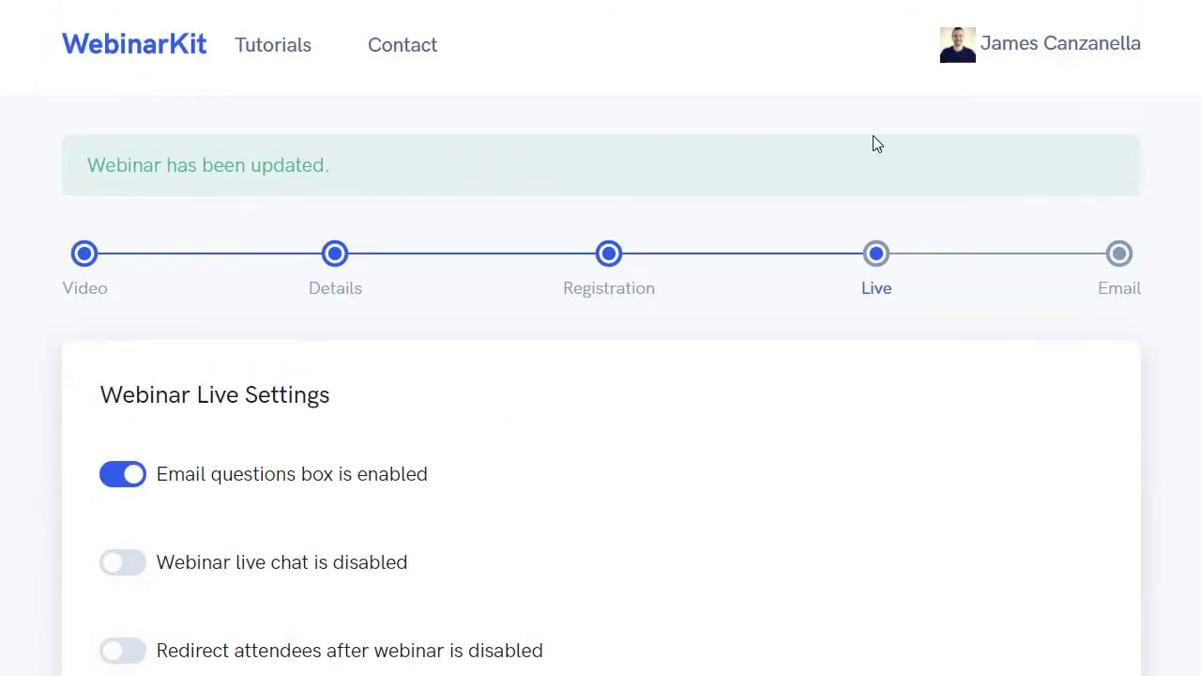
scroll(872, 142, down, 1)
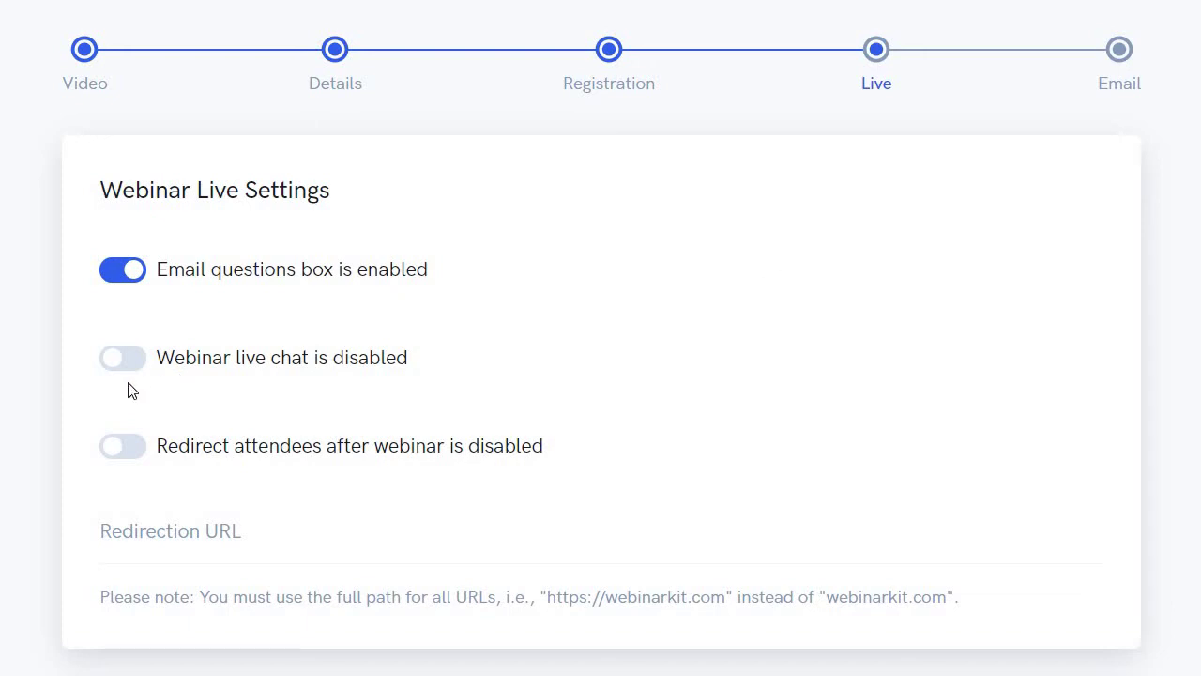
Enable the webinar live chat, and switch redirecting attendees after the webinar on and off again.
click(129, 353)
scroll(610, 260, down, 1)
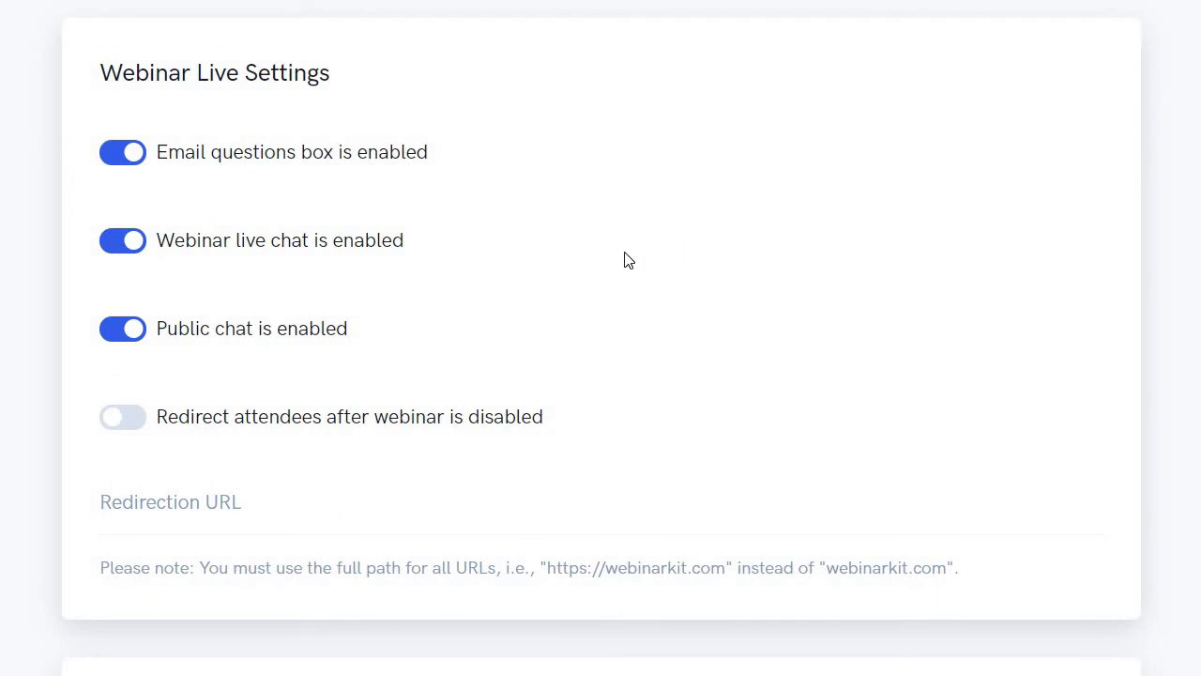
click(126, 426)
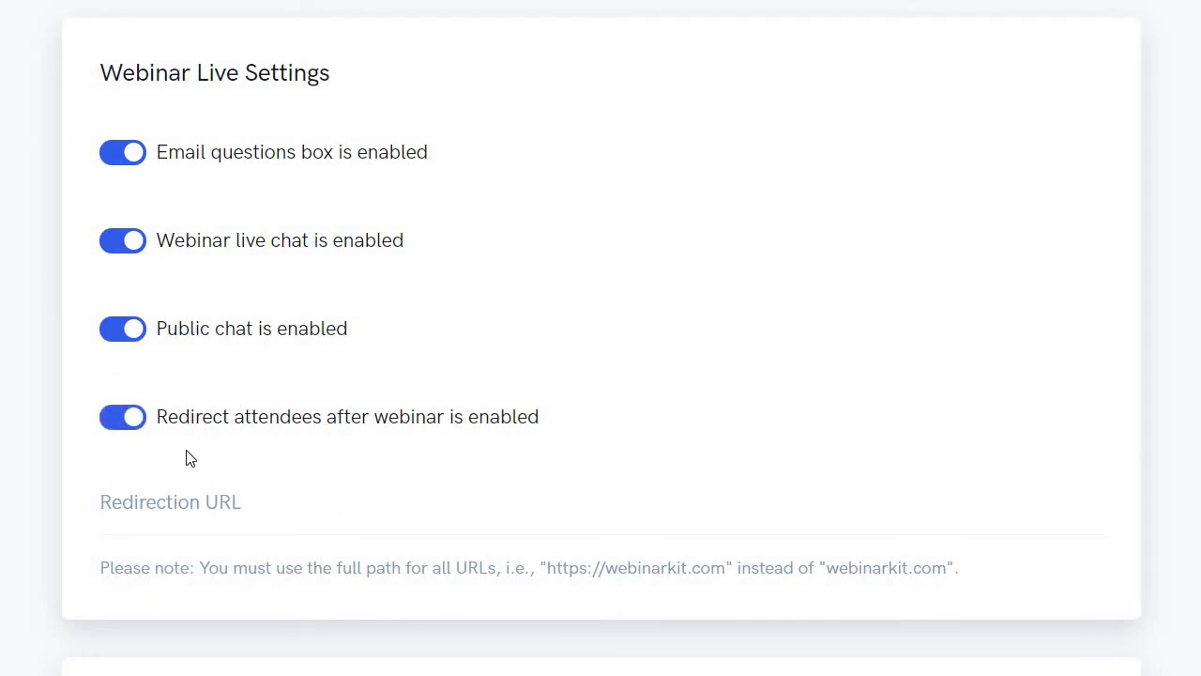
click(122, 424)
Review the webinar offer, poll and handout settings, including the calls to action, start and end minutes and countdown timer option.
scroll(844, 281, down, 5)
scroll(863, 255, down, 1)
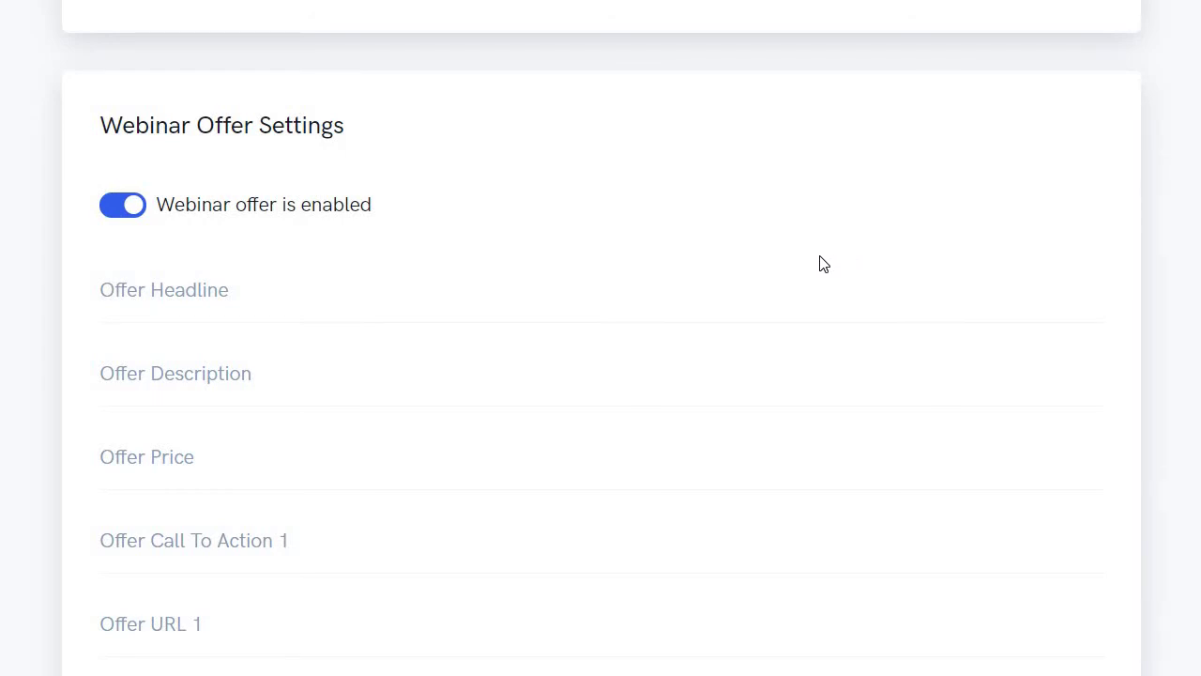
scroll(820, 263, down, 1)
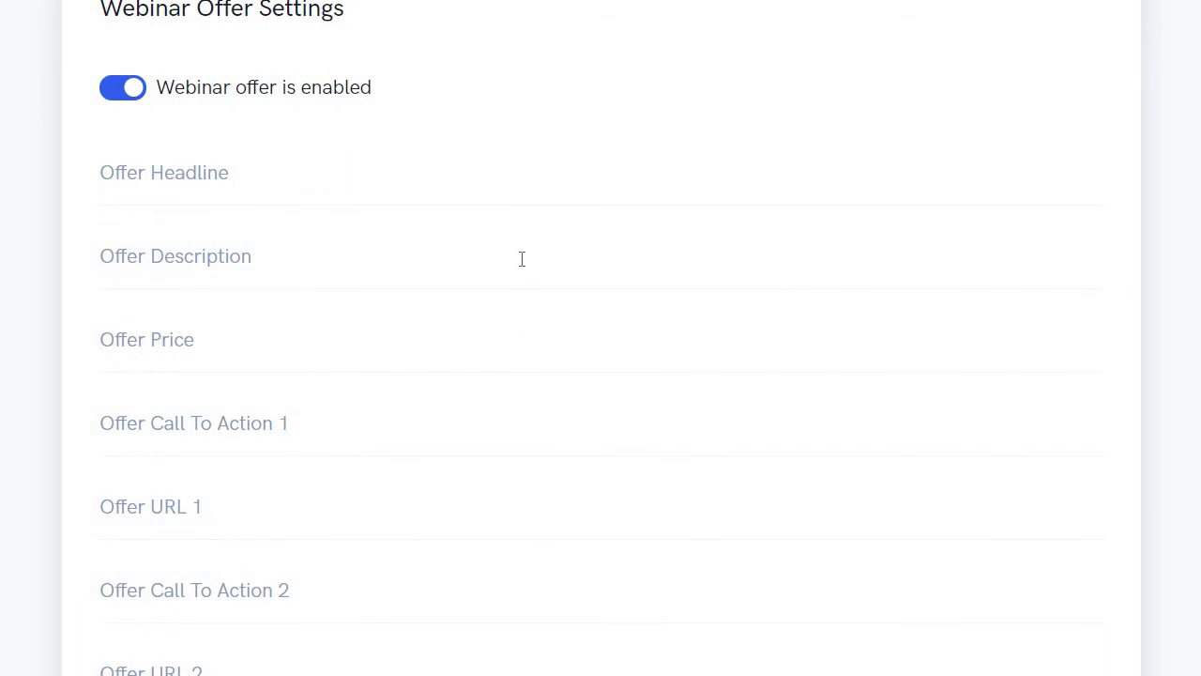
scroll(558, 215, down, 3)
scroll(593, 212, down, 3)
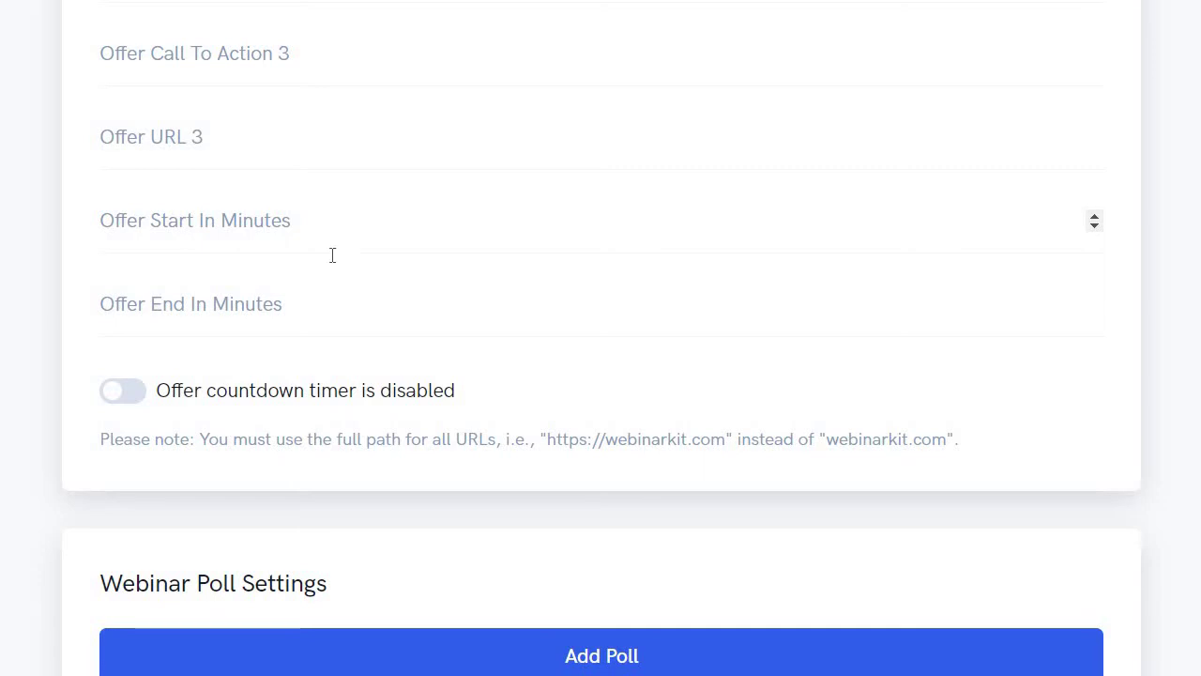
scroll(467, 154, down, 3)
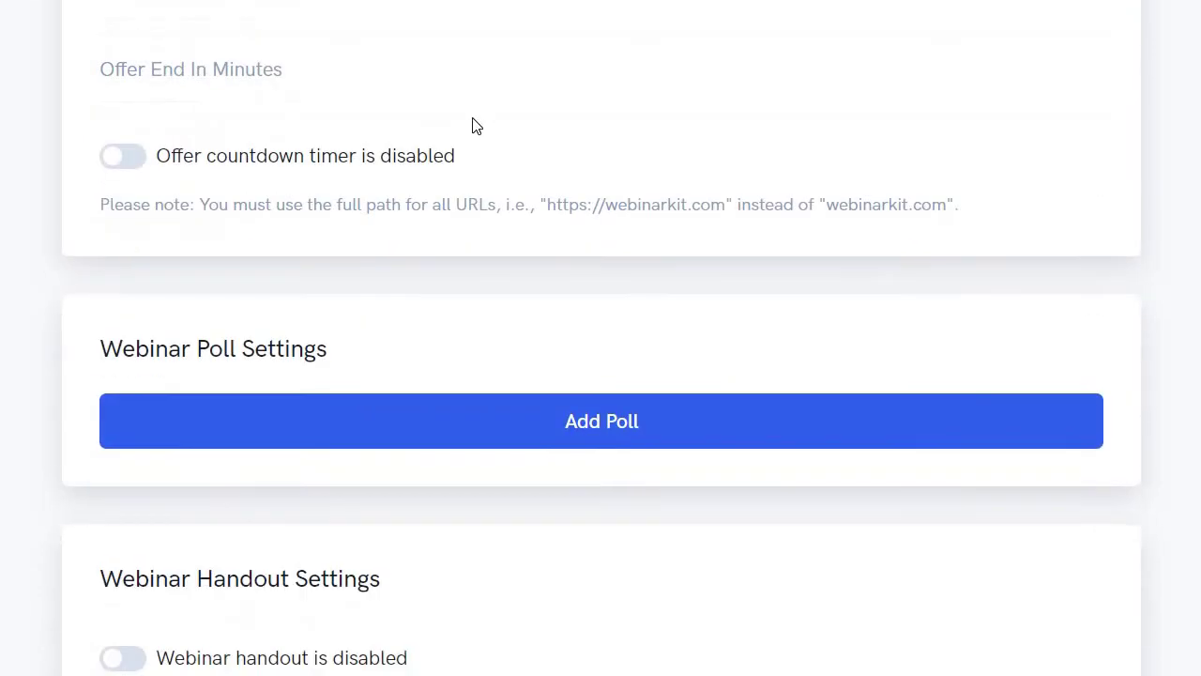
scroll(475, 123, down, 1)
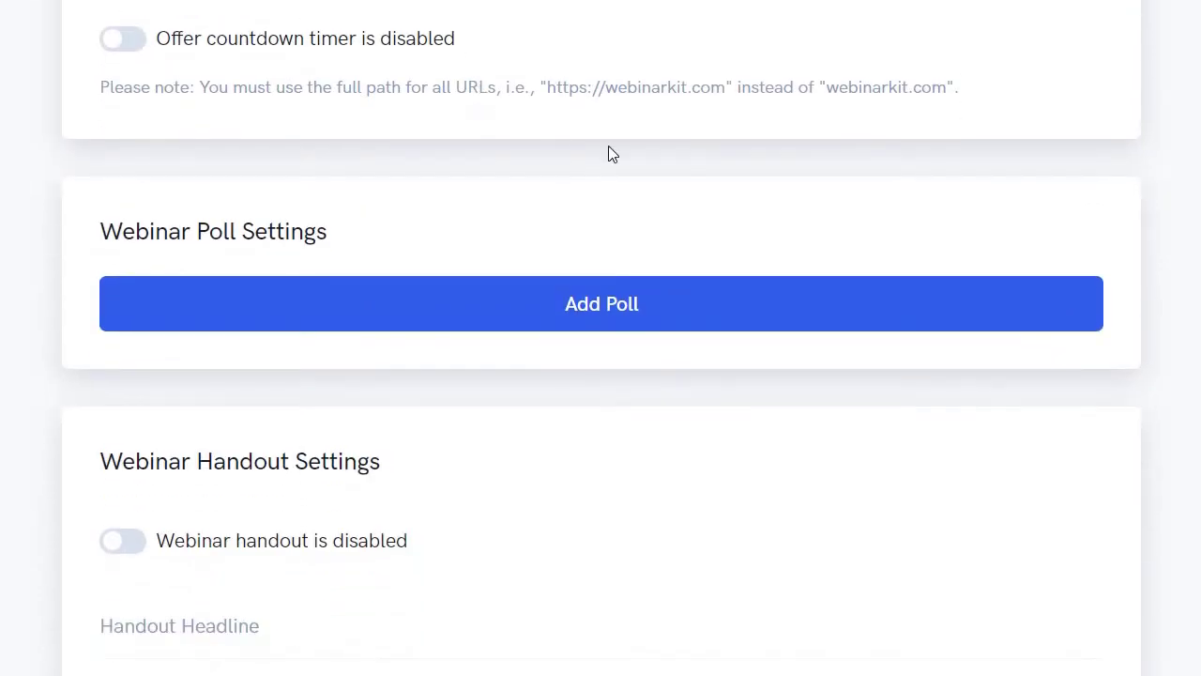
scroll(619, 188, down, 1)
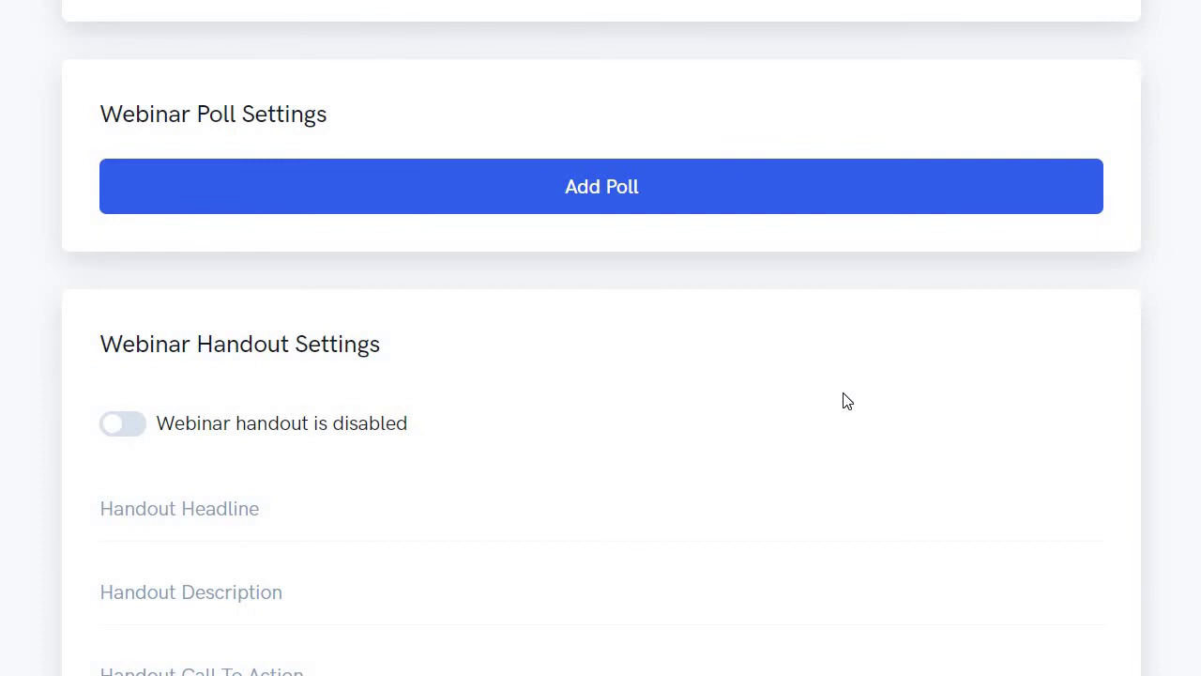
scroll(694, 375, down, 12)
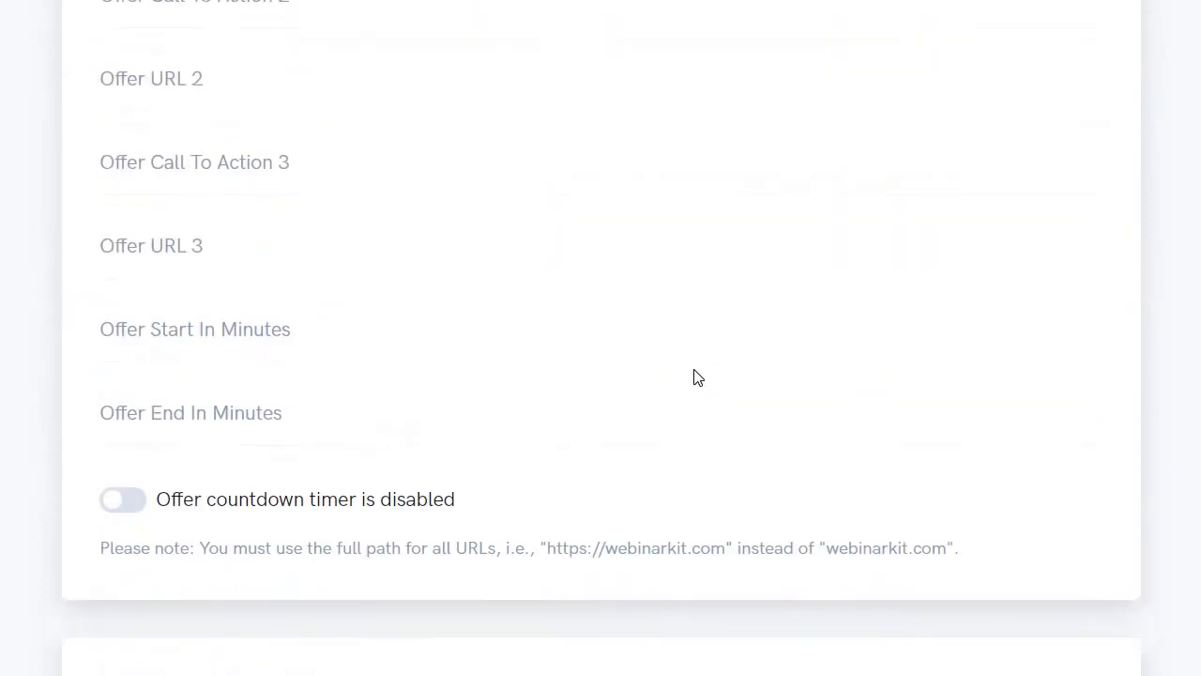
scroll(742, 368, up, 1)
scroll(587, 319, up, 5)
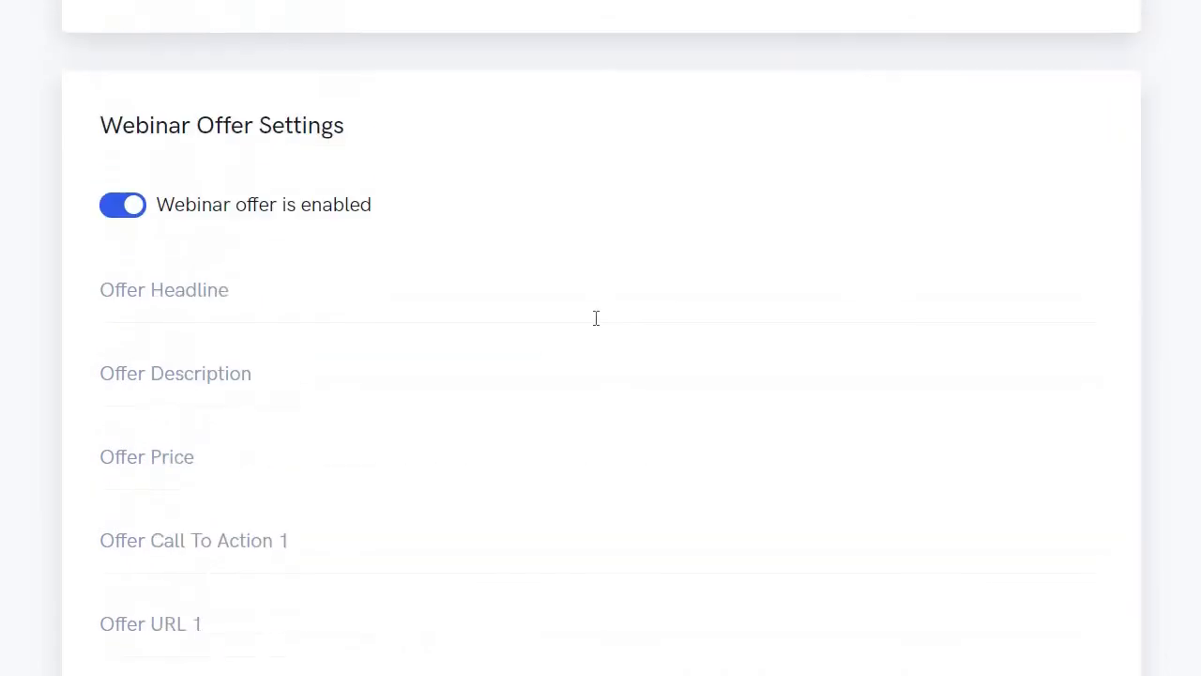
scroll(710, 263, down, 18)
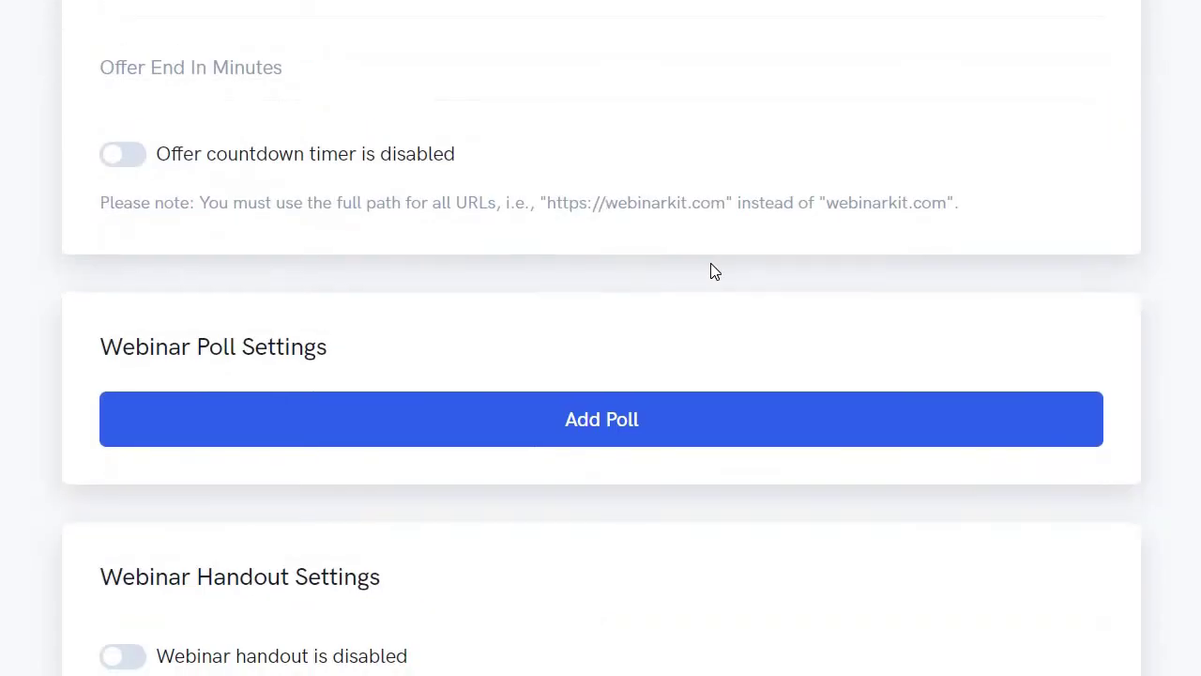
scroll(713, 262, down, 3)
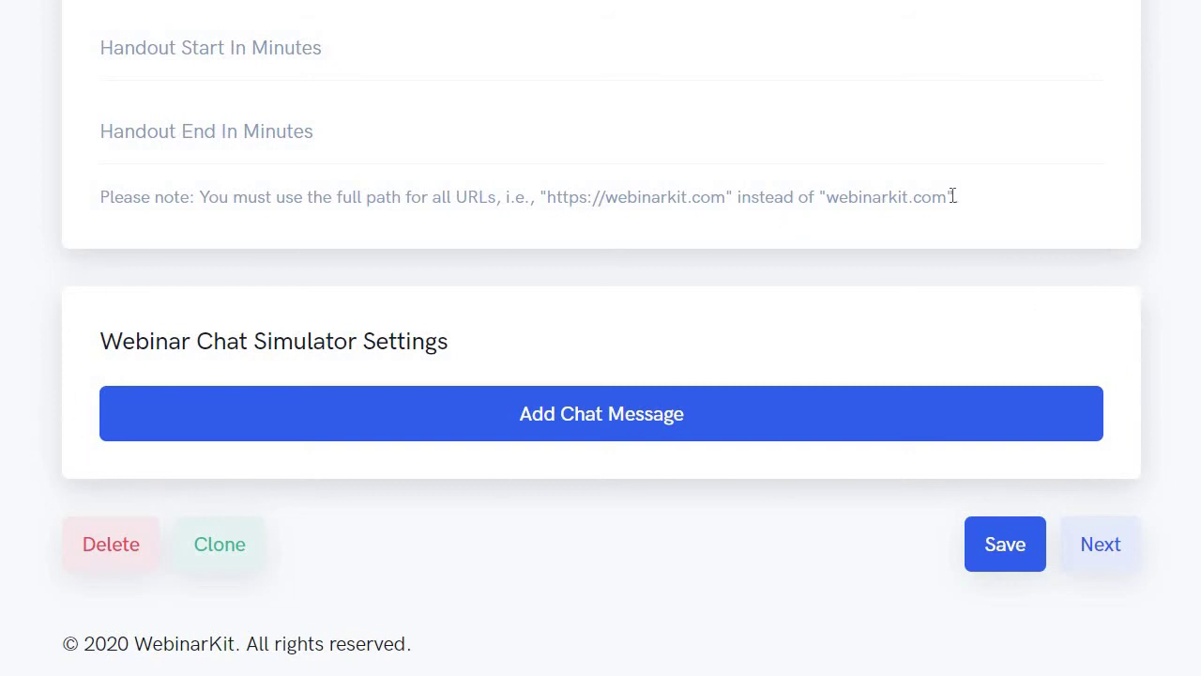
View the chat simulator's new message form, close it without adding a message, and continue to the email settings.
click(777, 405)
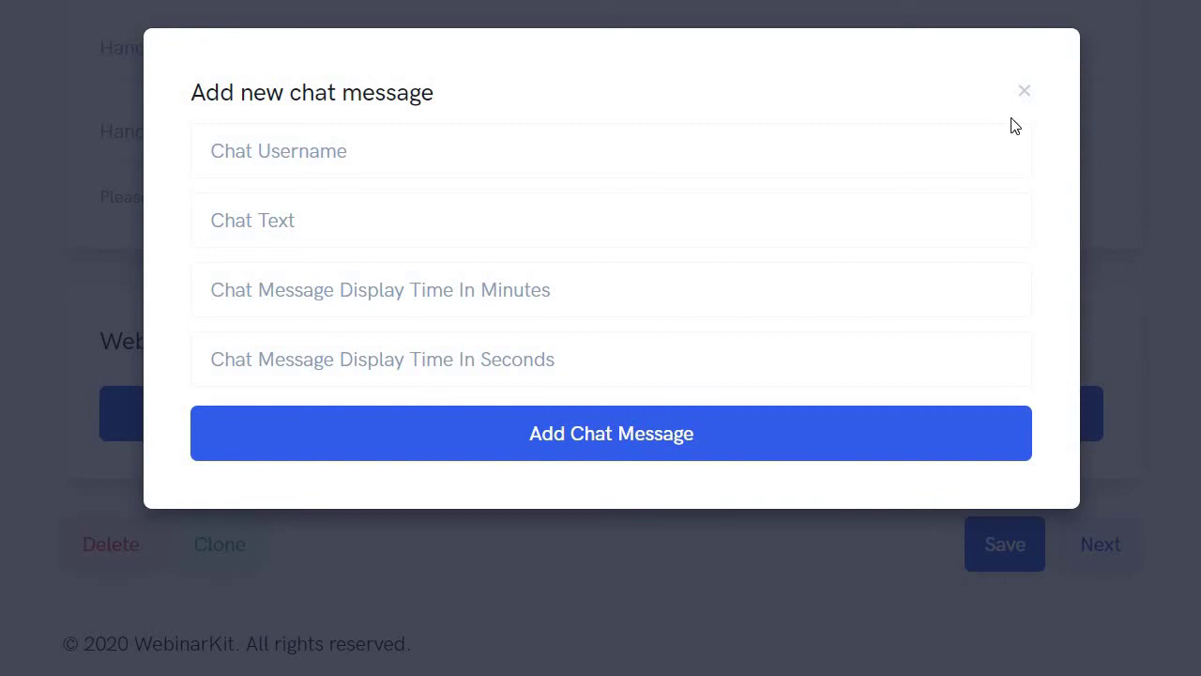
click(1024, 92)
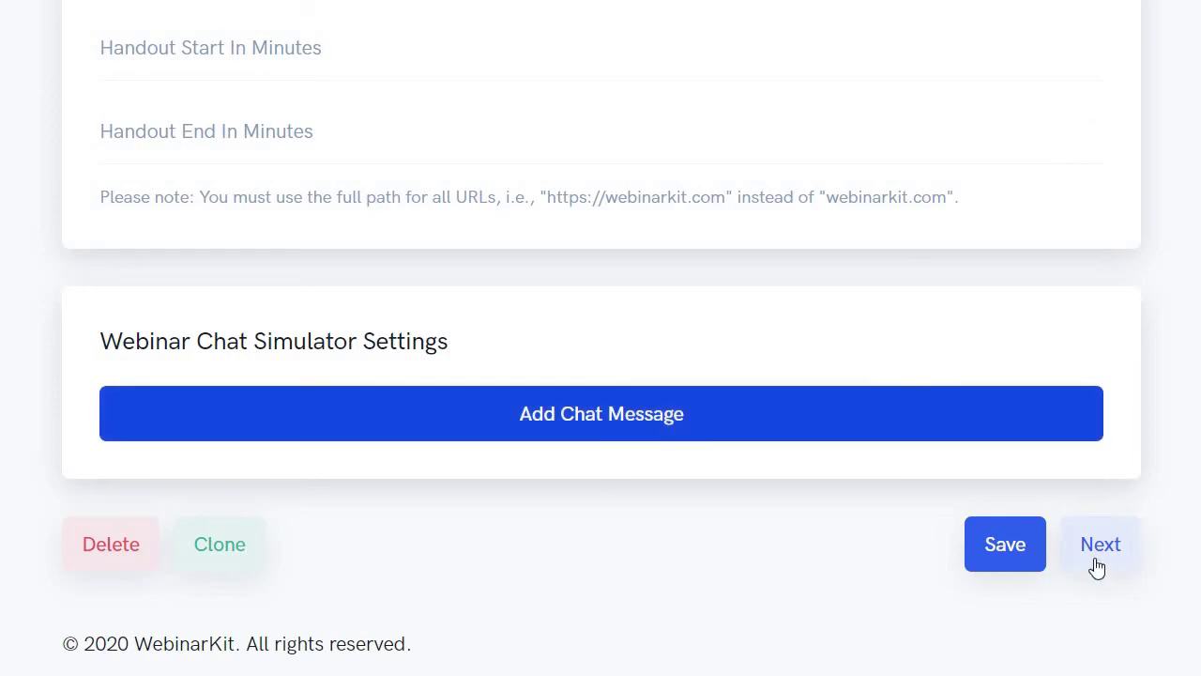
click(1097, 563)
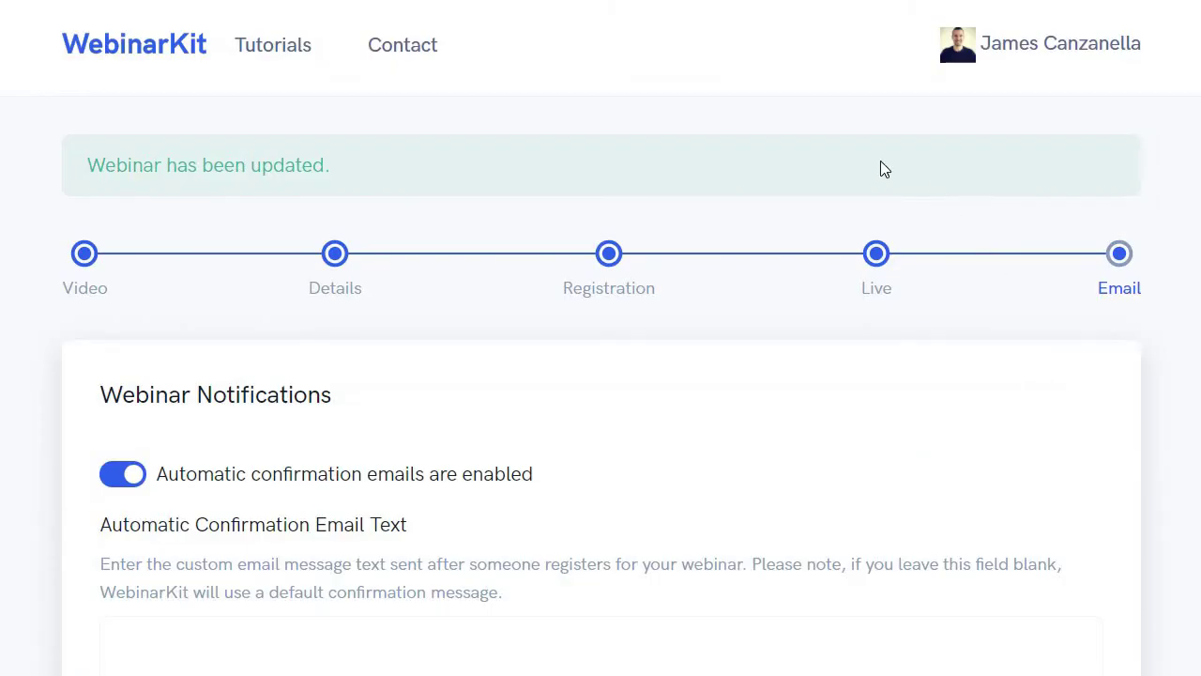
Review the webinar notification settings: confirmation, 1 day and 30 minute reminder emails, plus the attendance, watch percentage and replay emails.
scroll(881, 169, down, 3)
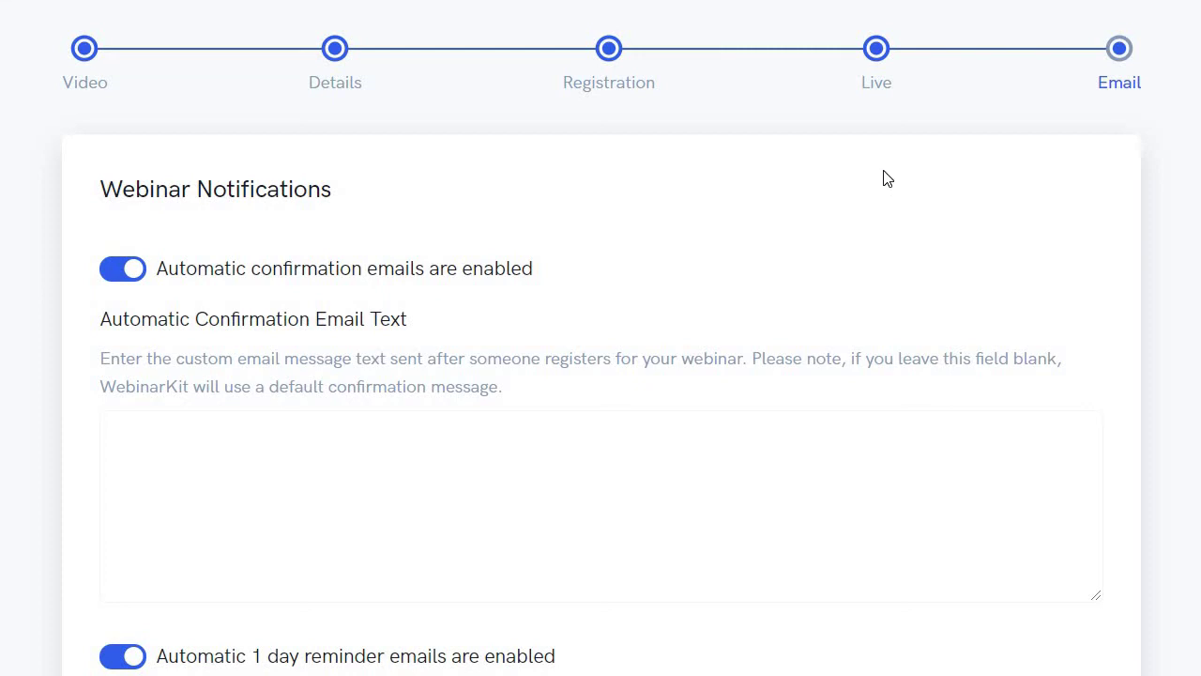
scroll(873, 161, down, 3)
scroll(836, 169, up, 2)
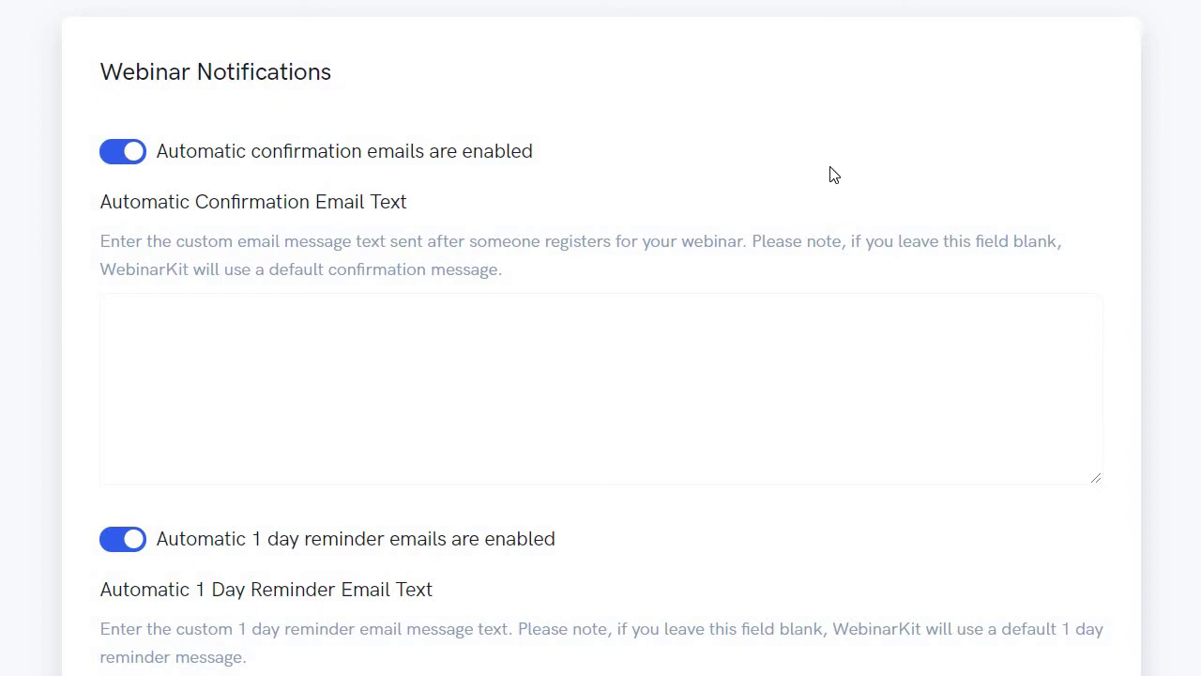
scroll(796, 178, down, 1)
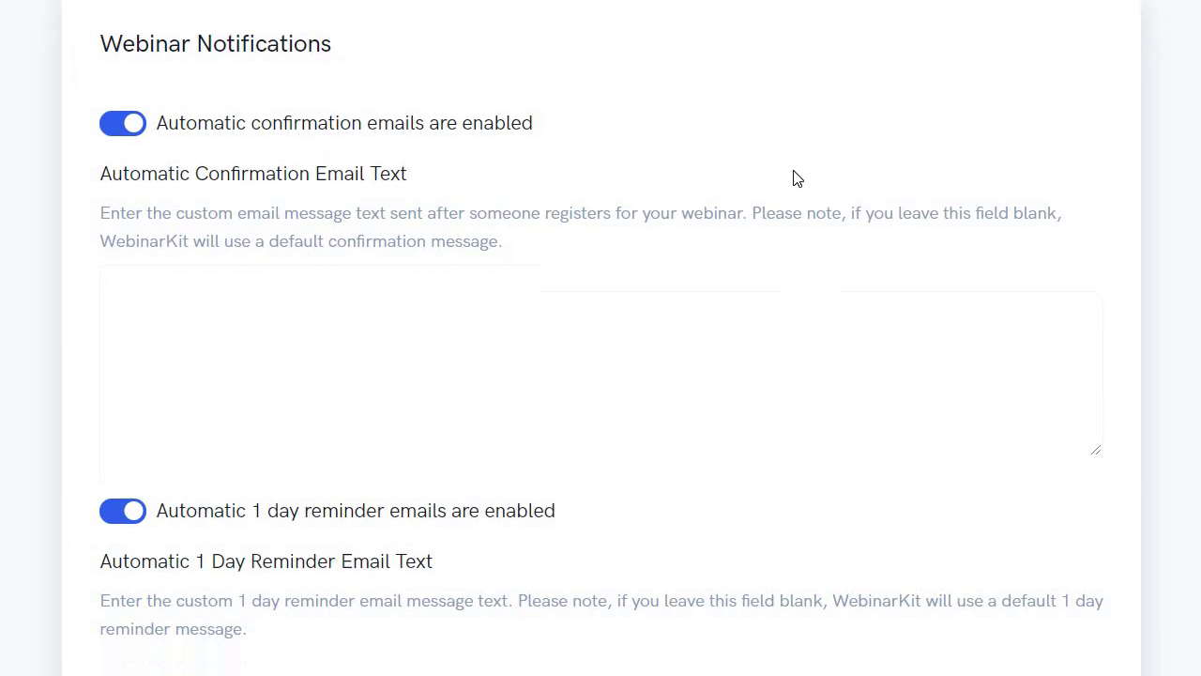
scroll(796, 178, down, 2)
scroll(796, 178, down, 4)
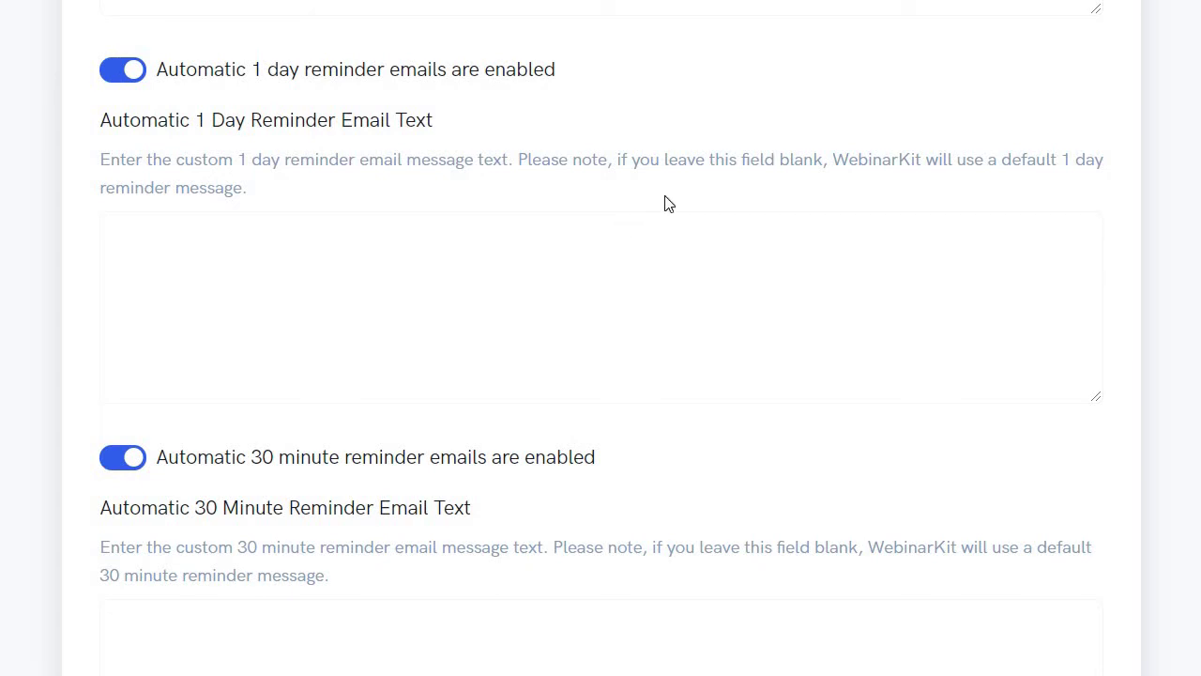
scroll(664, 201, down, 5)
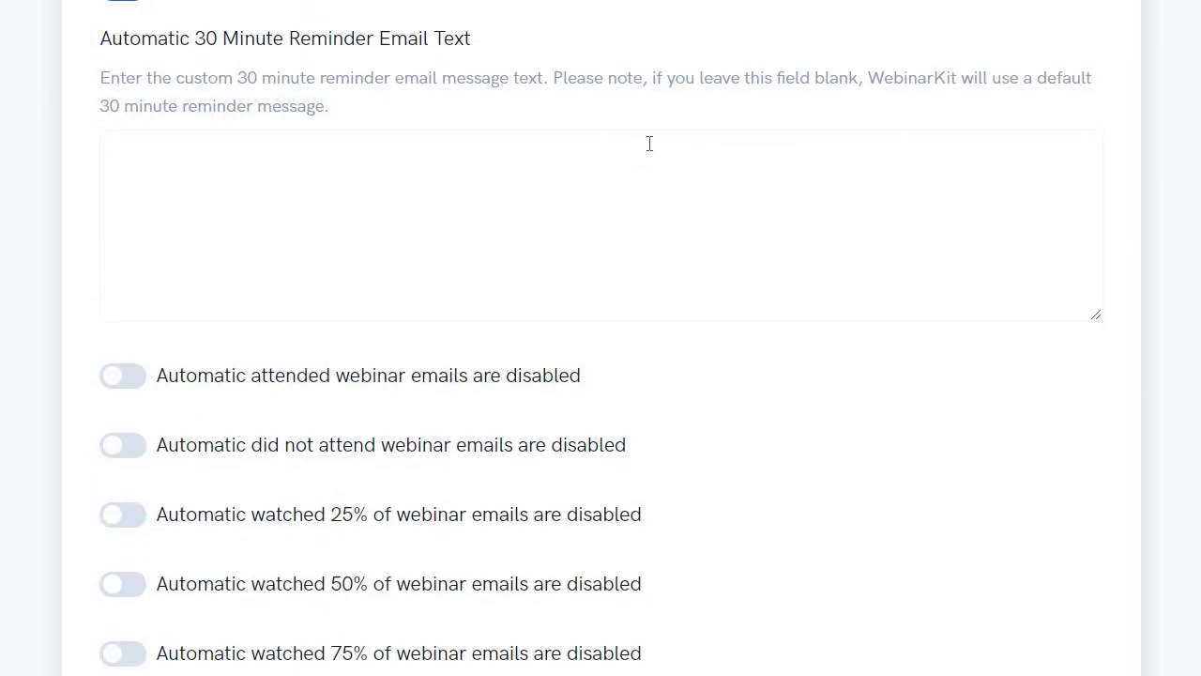
scroll(648, 142, down, 3)
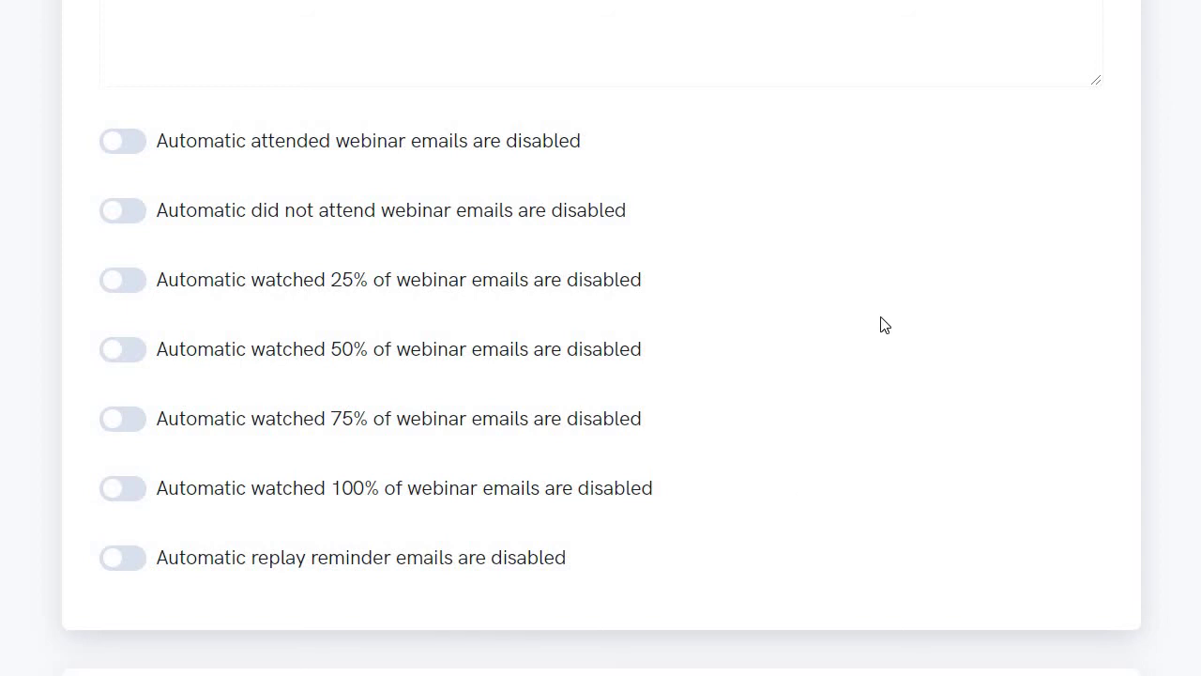
Review the available email service integrations and the script fields for the registration, thank you and watch pages.
scroll(884, 199, down, 5)
scroll(884, 197, down, 3)
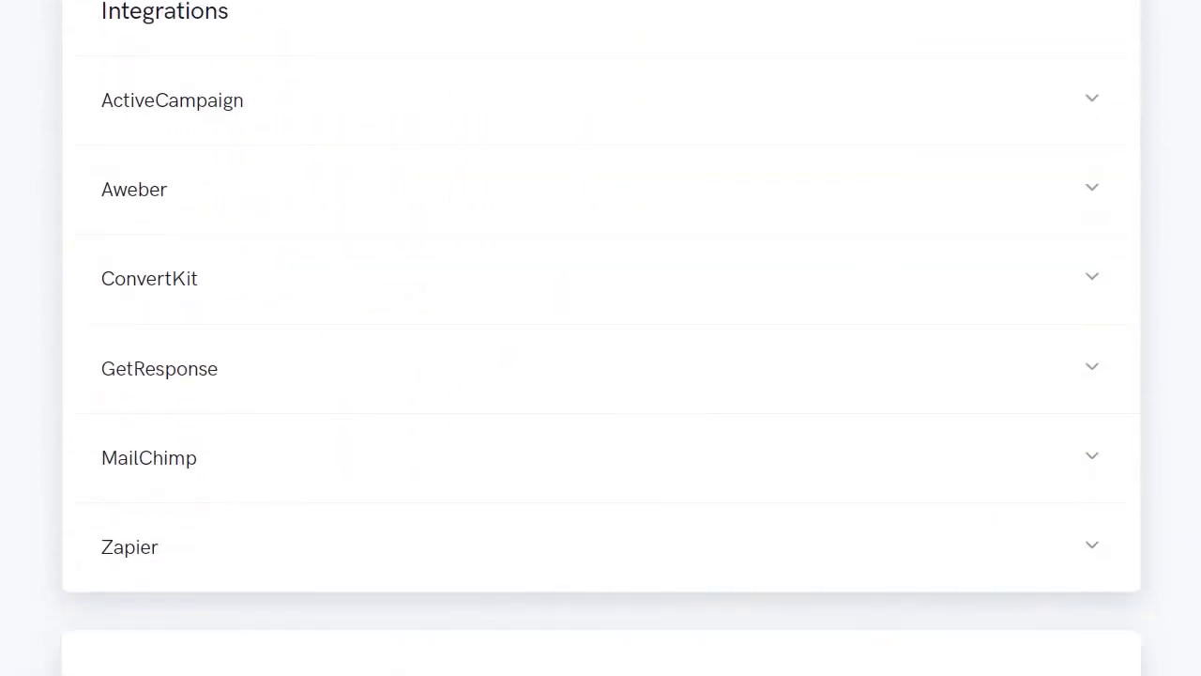
scroll(602, 329, up, 1)
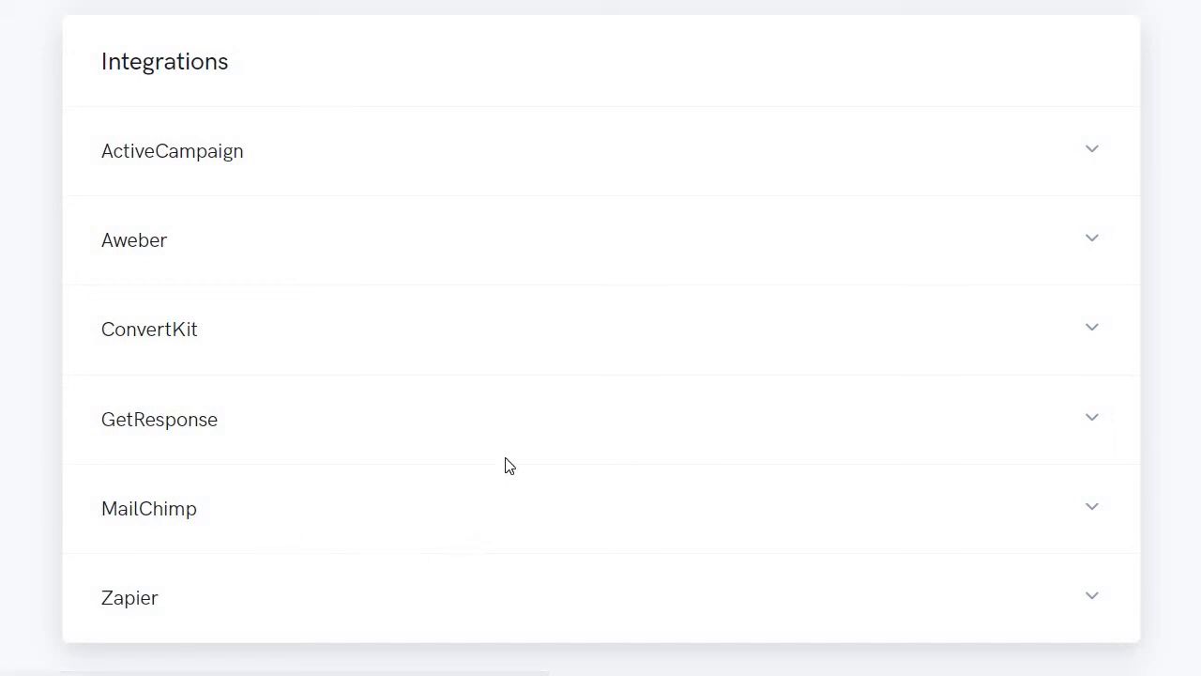
scroll(581, 400, down, 4)
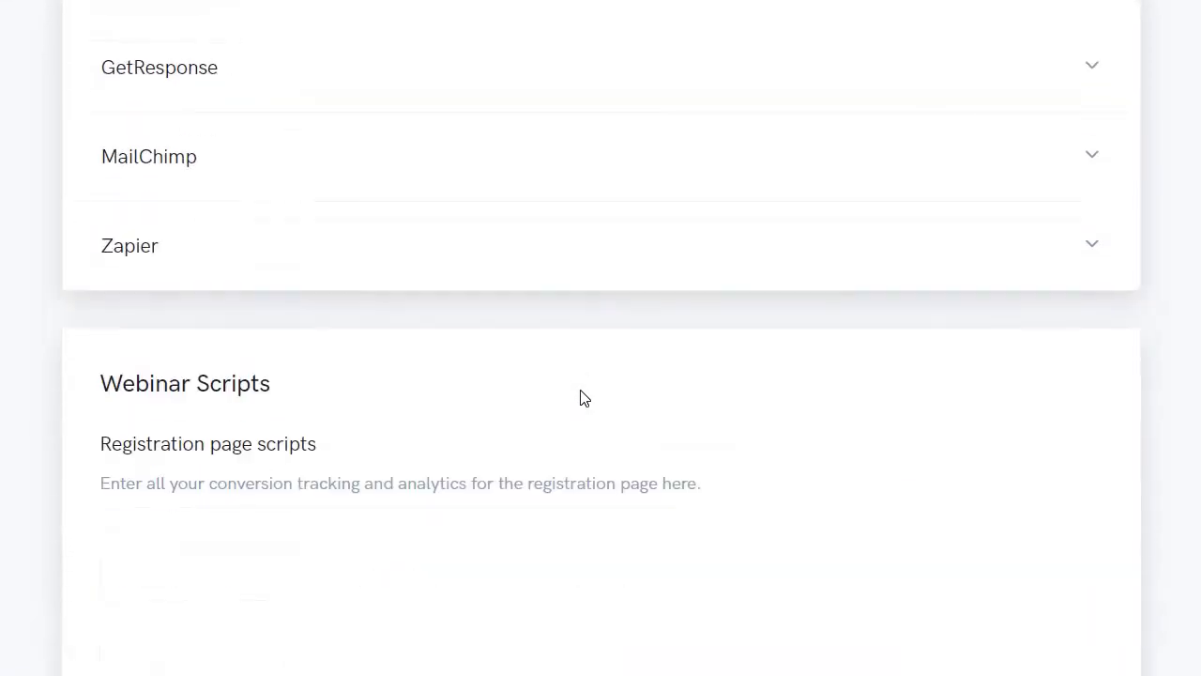
scroll(657, 394, down, 2)
scroll(927, 381, down, 3)
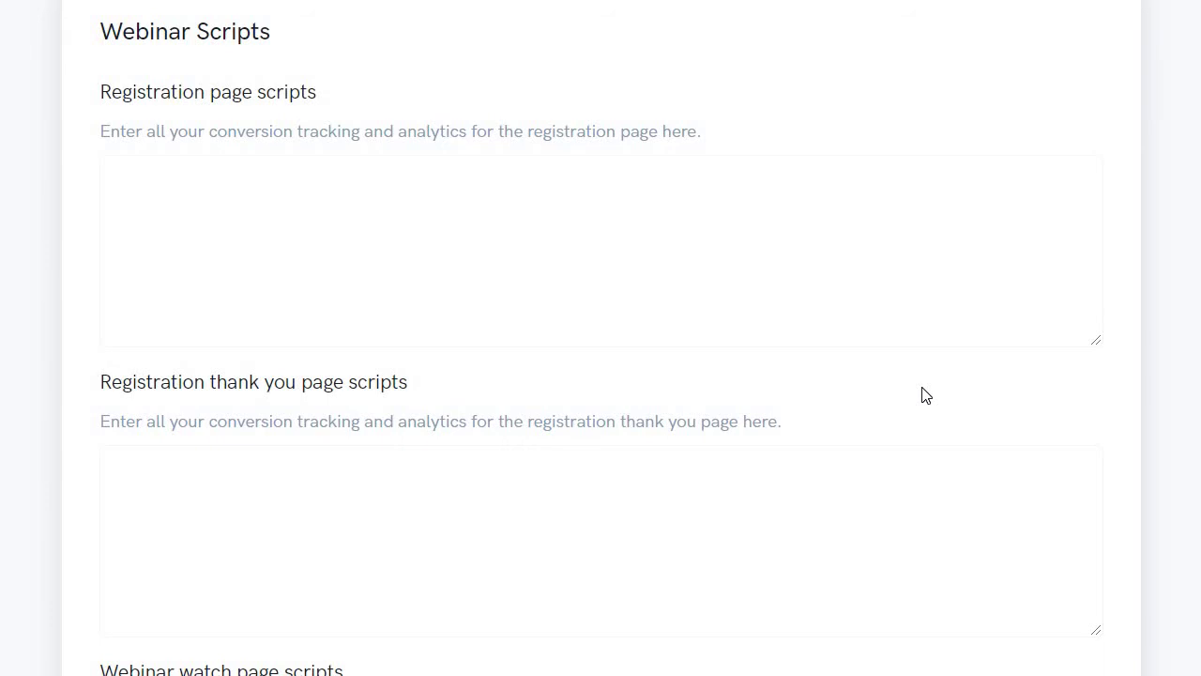
scroll(906, 378, down, 9)
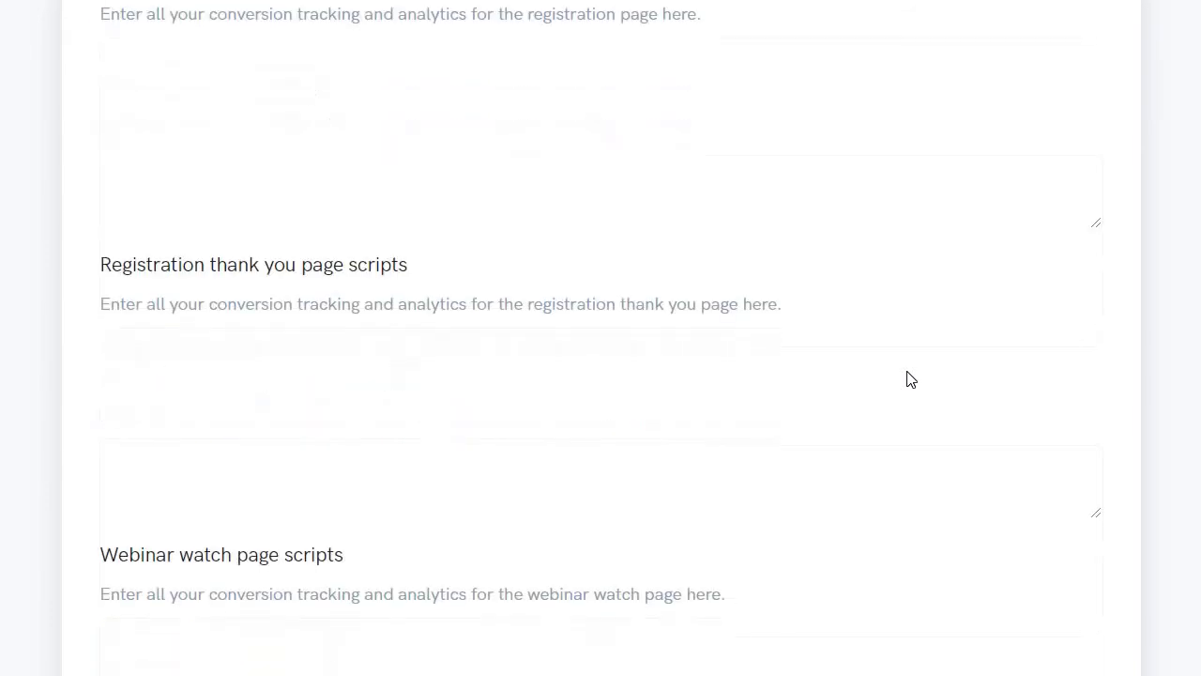